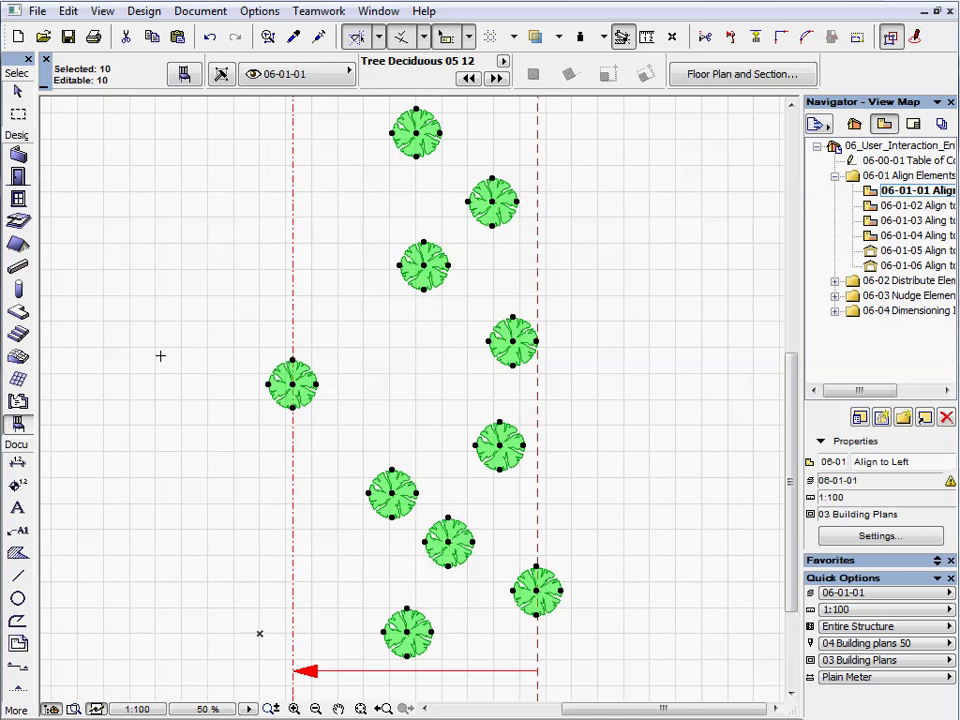
- Align the ten selected trees to the left line, then deselect them
left_click(68, 11)
mouse_move(180, 378)
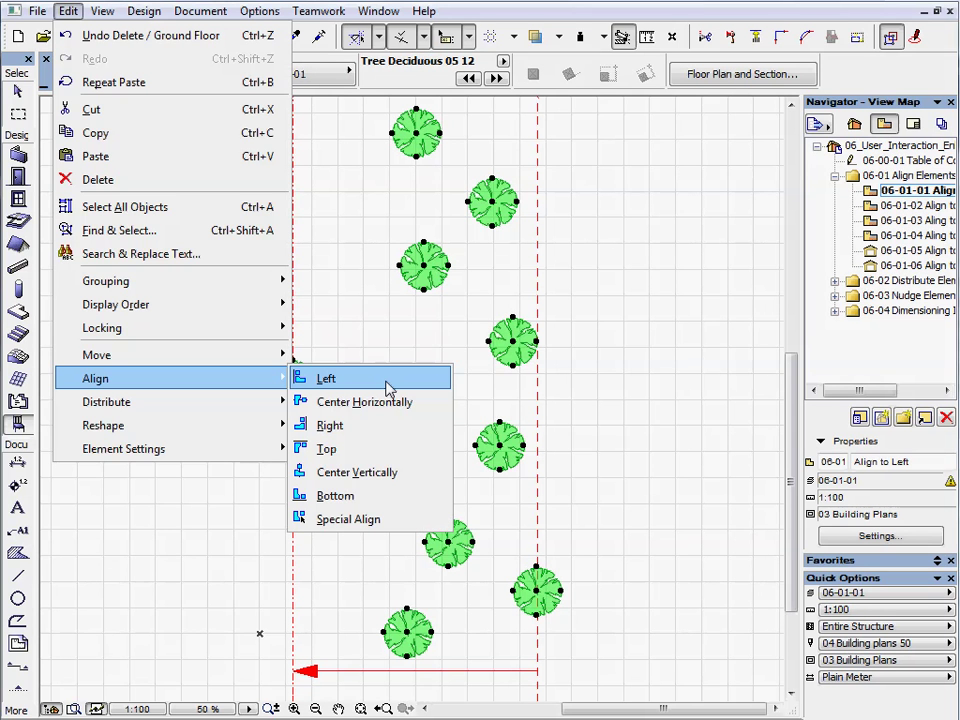
left_click(386, 379)
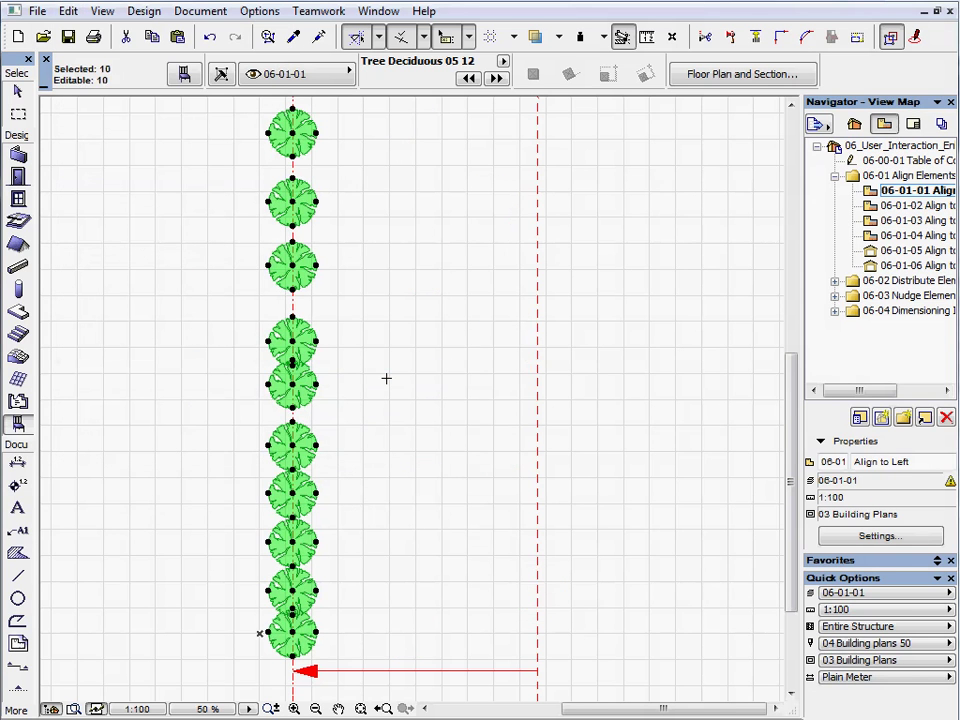
left_click(380, 377)
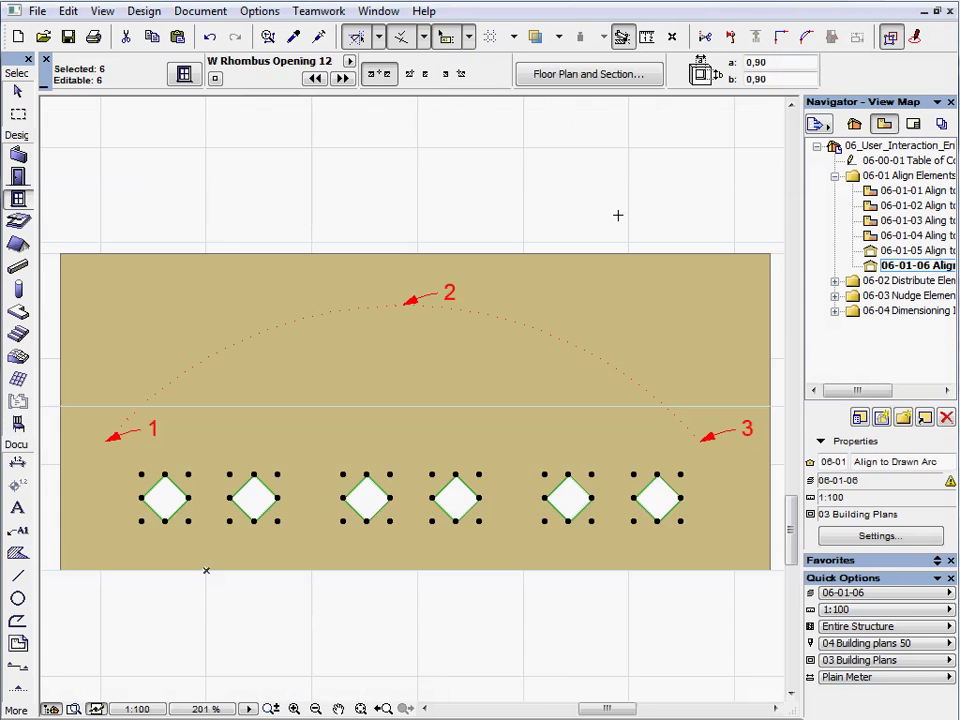
- Align the six rhombus openings to an arc through points 1, 2 and 3, then deselect
left_click(106, 439)
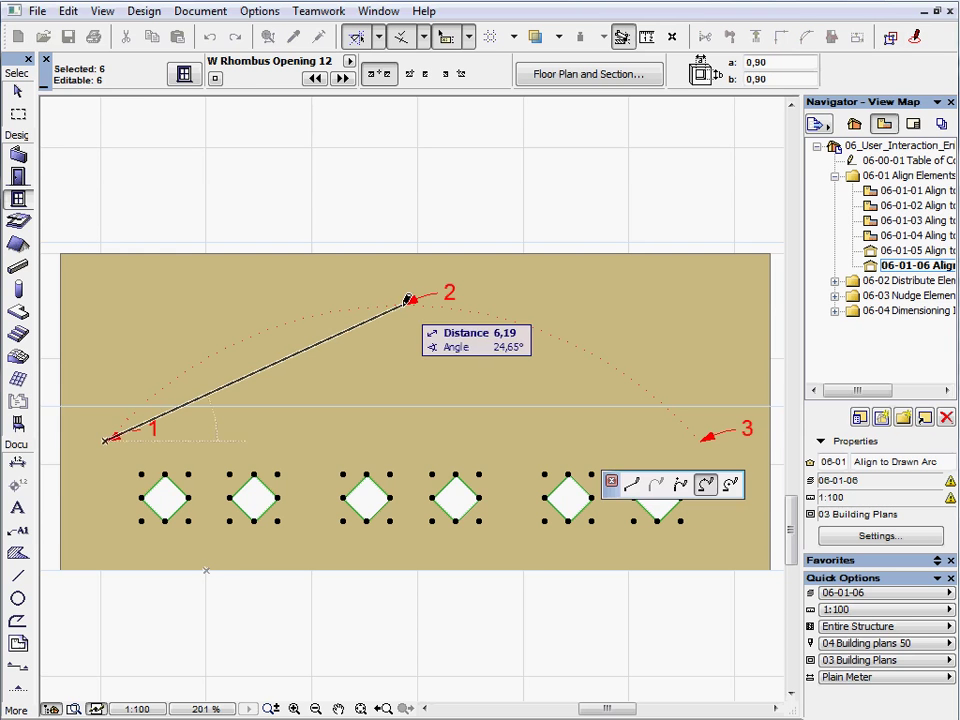
left_click(403, 302)
left_click(702, 437)
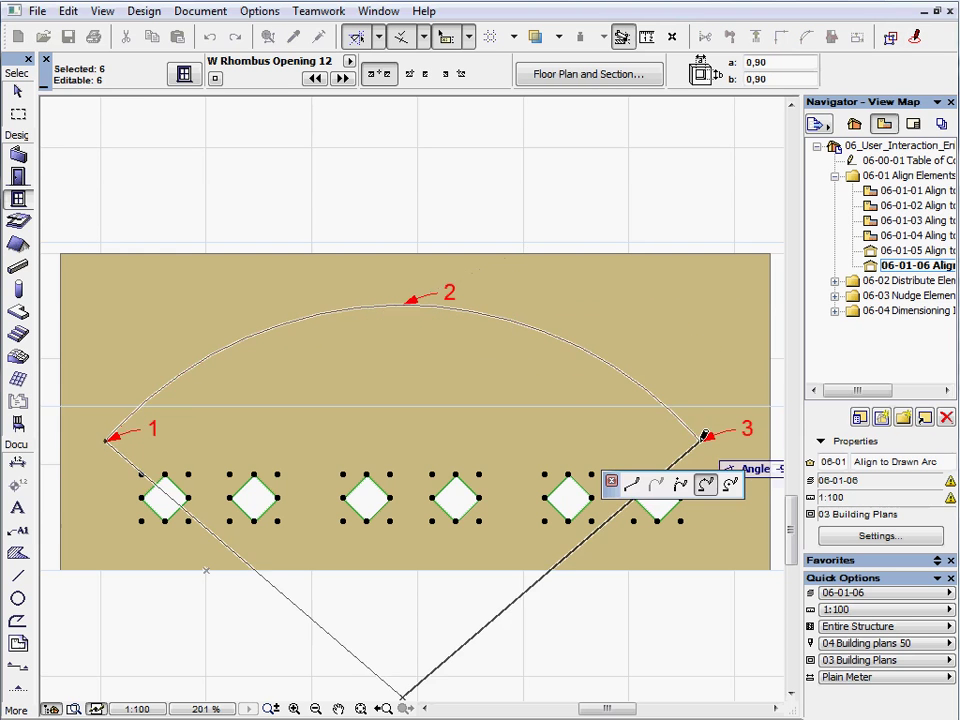
key("Escape")
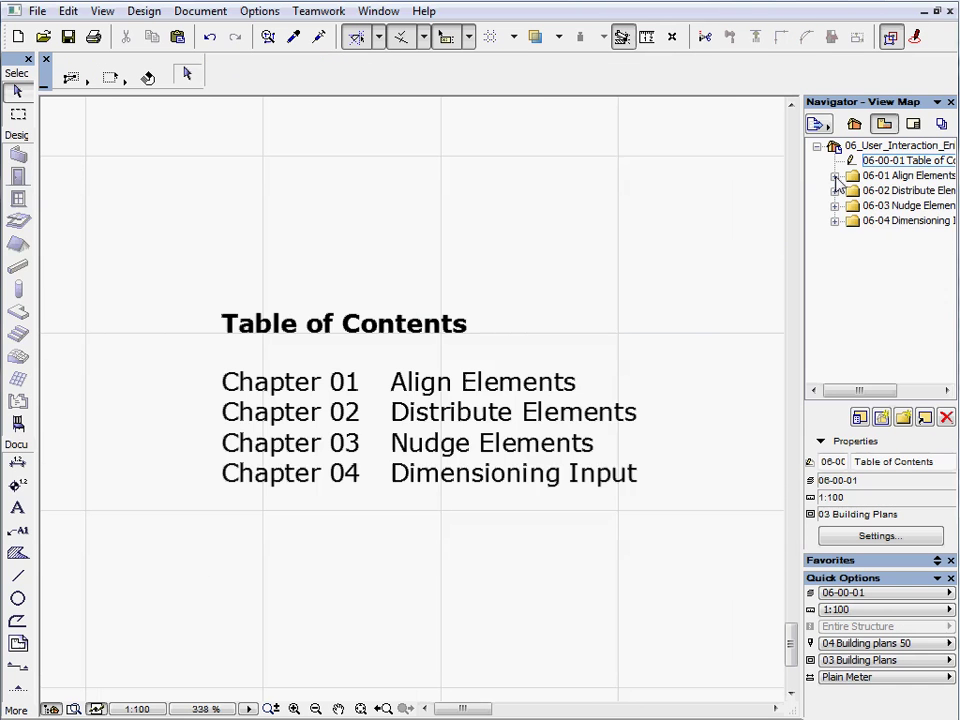
- Expand 06-01 Align Elements in the Navigator and open view 06-01-01 Align to Left
left_click(834, 175)
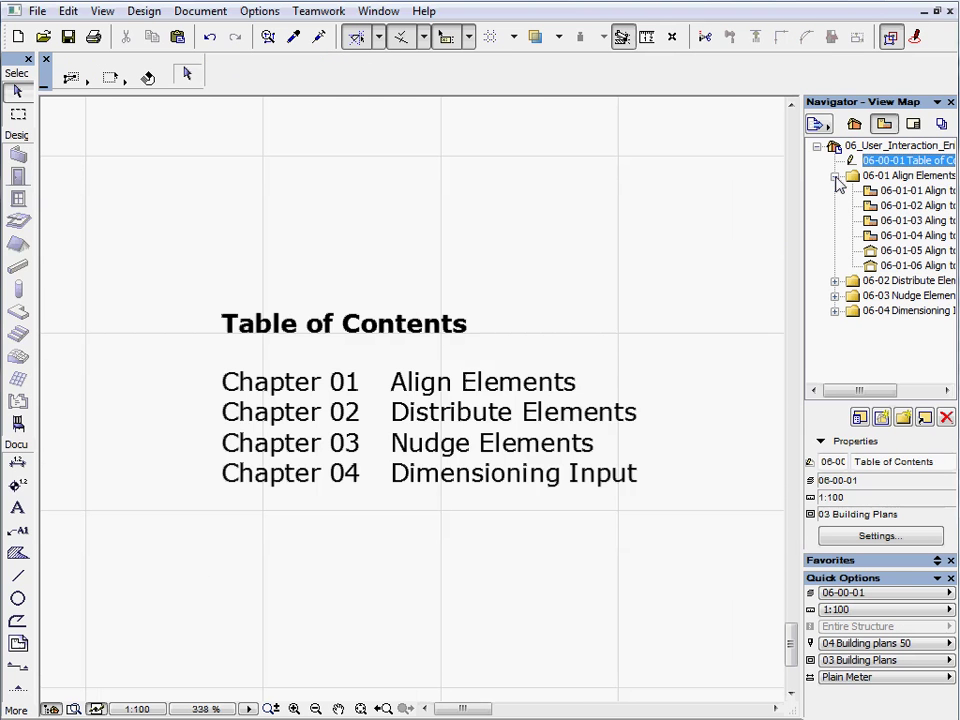
double_click(904, 192)
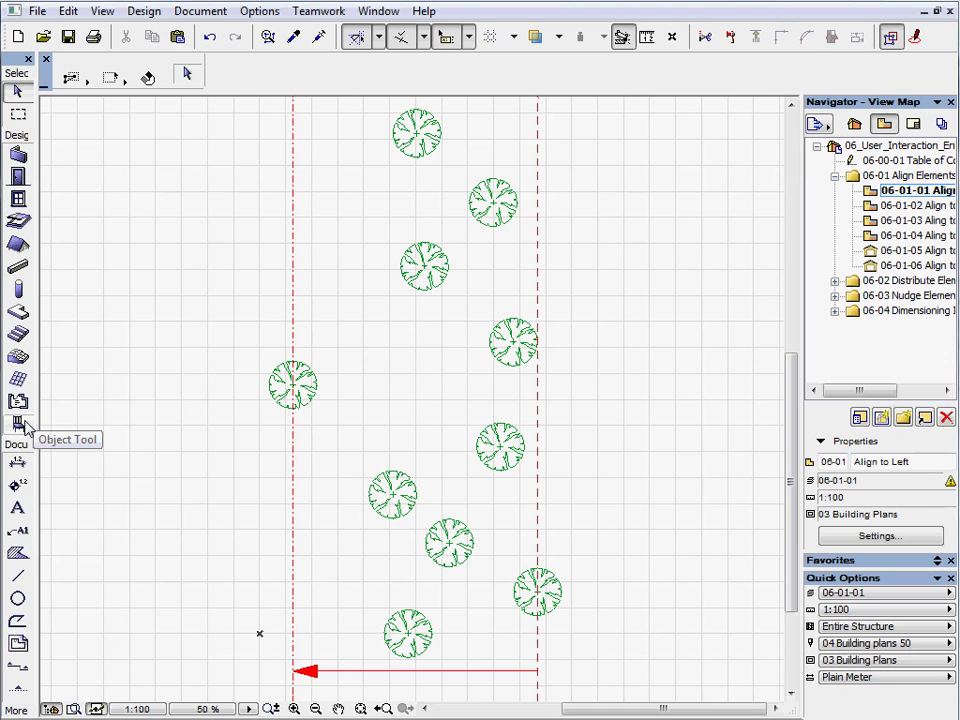
- With the Object tool, select all ten trees and align them left to the guide line
left_click(18, 424)
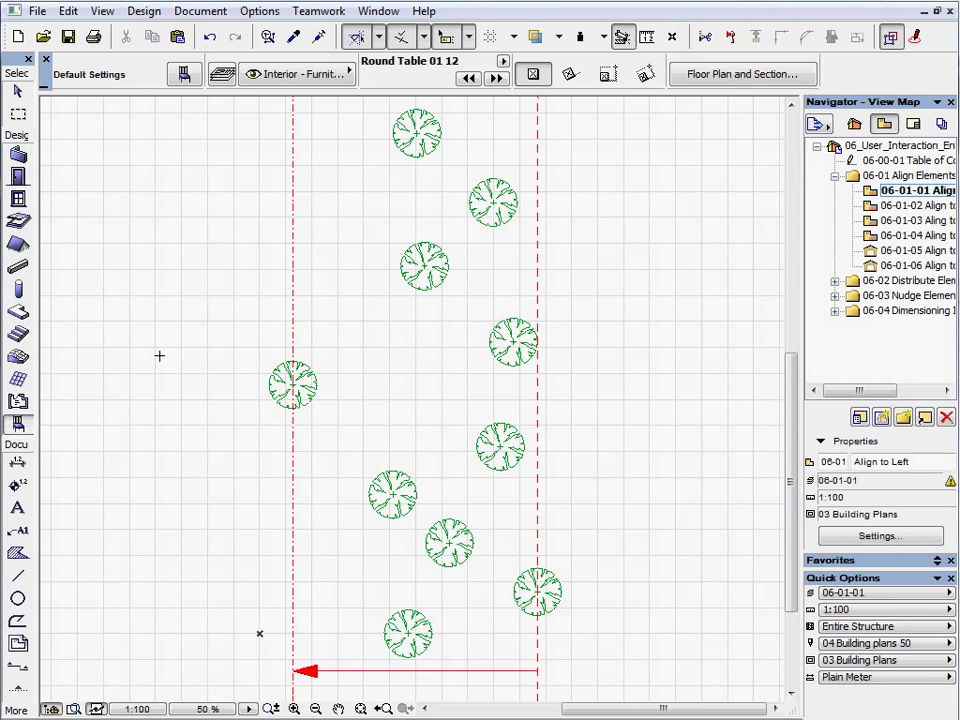
key("ctrl+a")
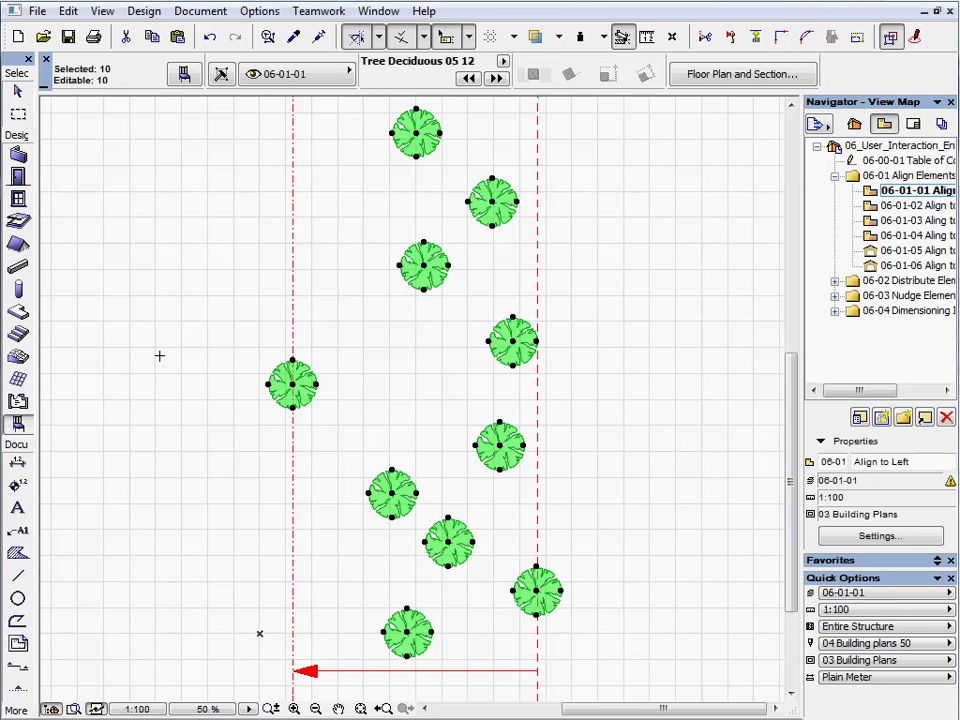
left_click(68, 11)
mouse_move(156, 388)
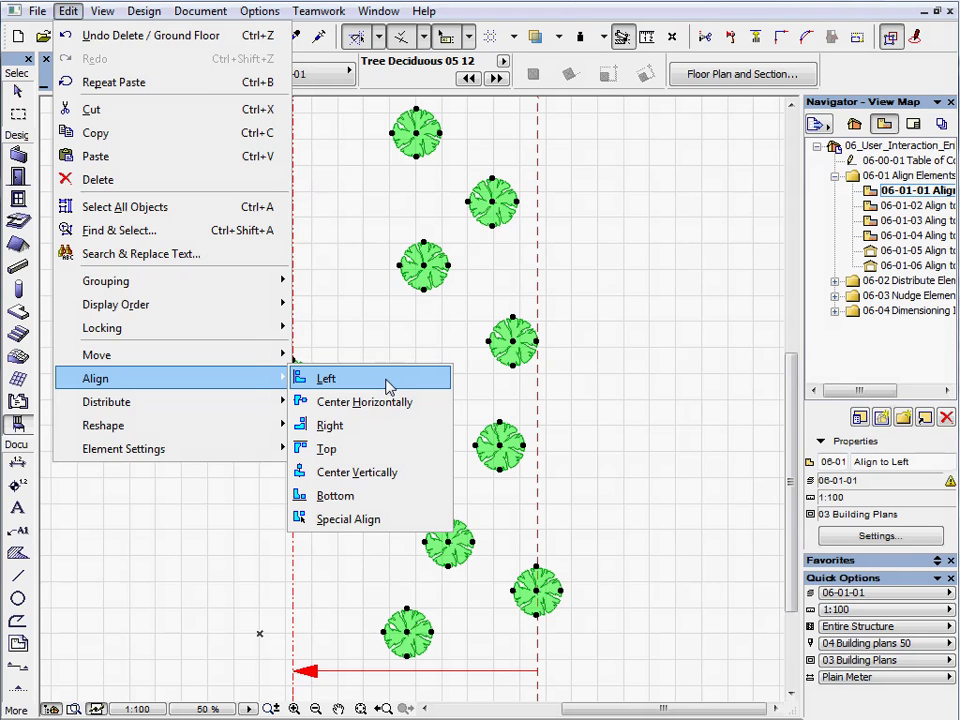
left_click(387, 386)
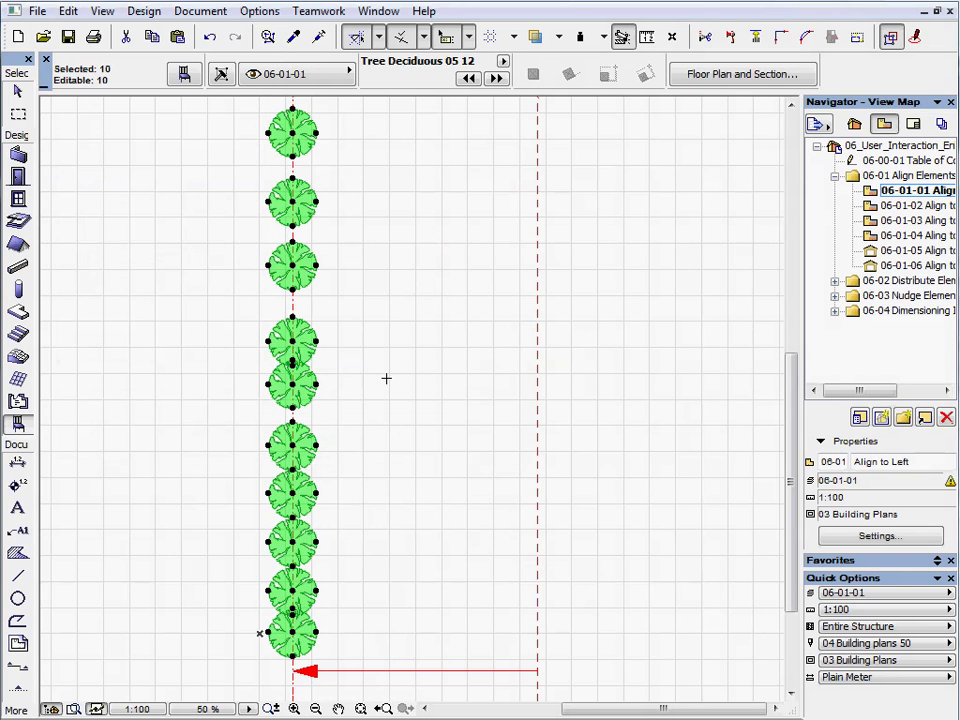
left_click(386, 378)
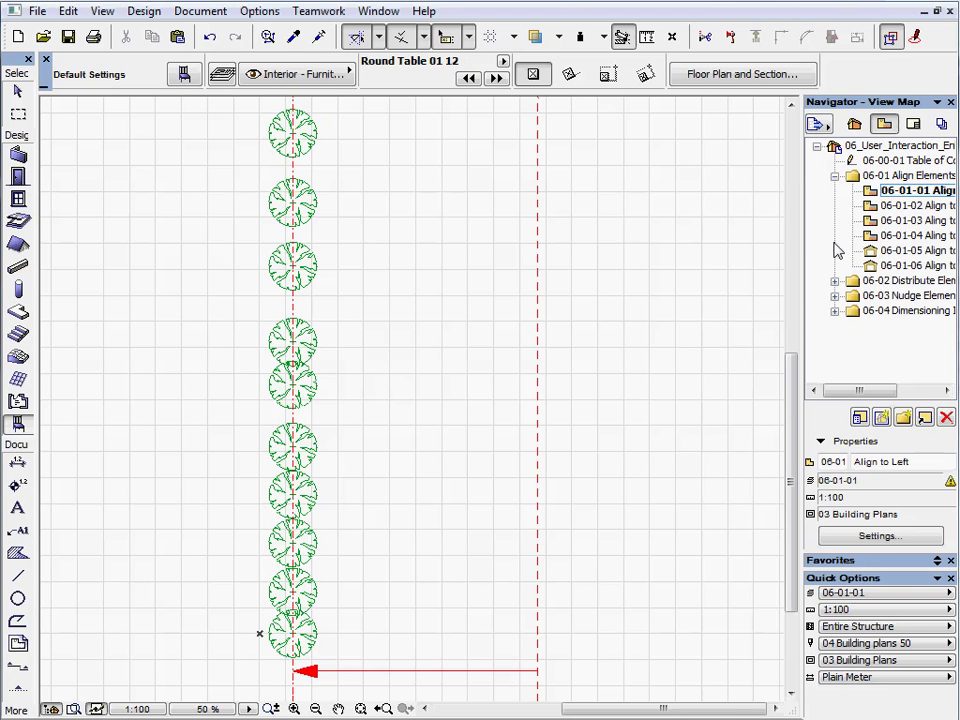
- In view 06-01-02, center all ten trees on the horizontal line and deselect them
double_click(900, 206)
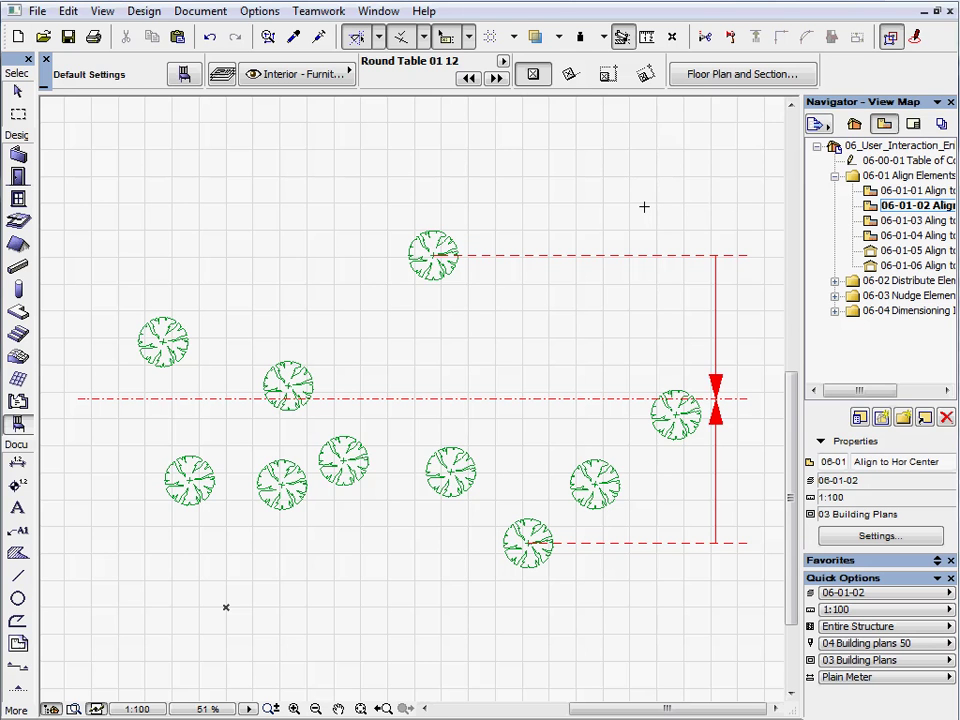
key("ctrl+a")
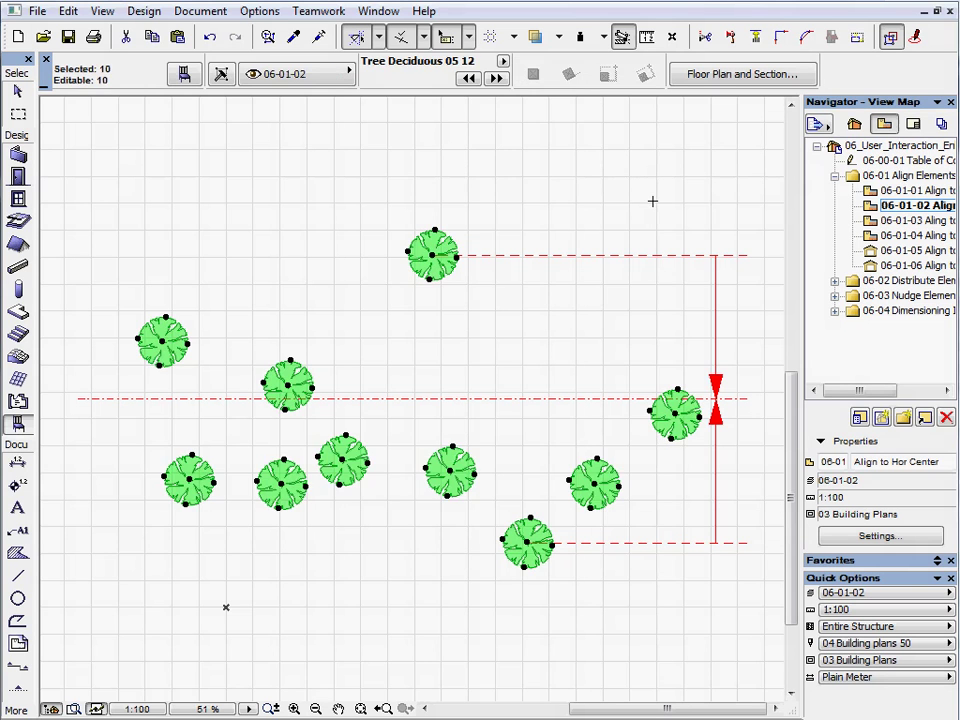
left_click(70, 13)
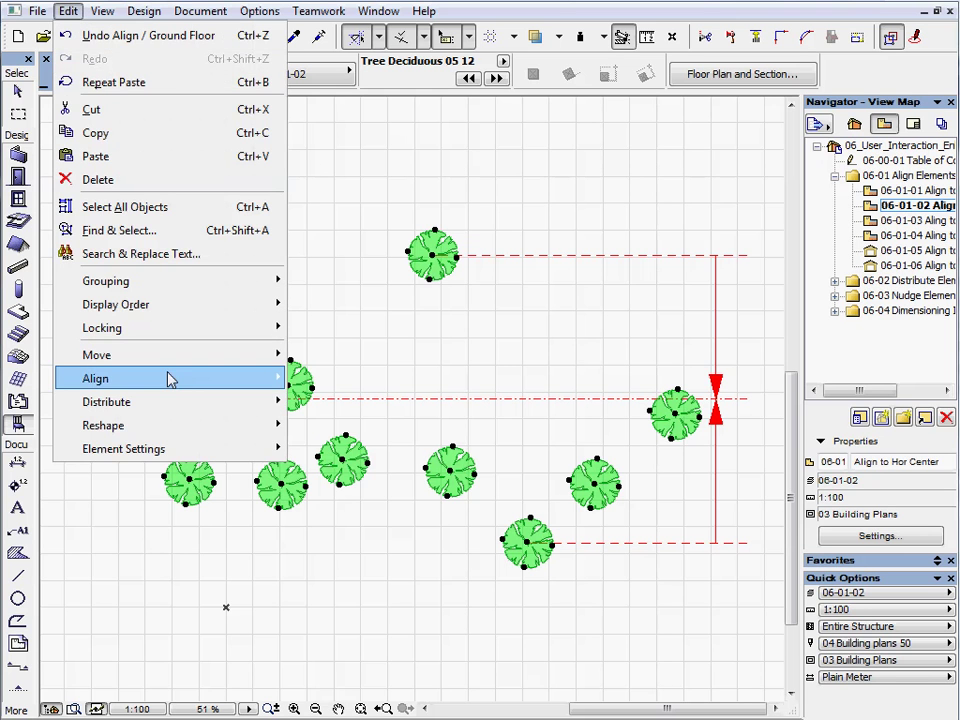
mouse_move(170, 380)
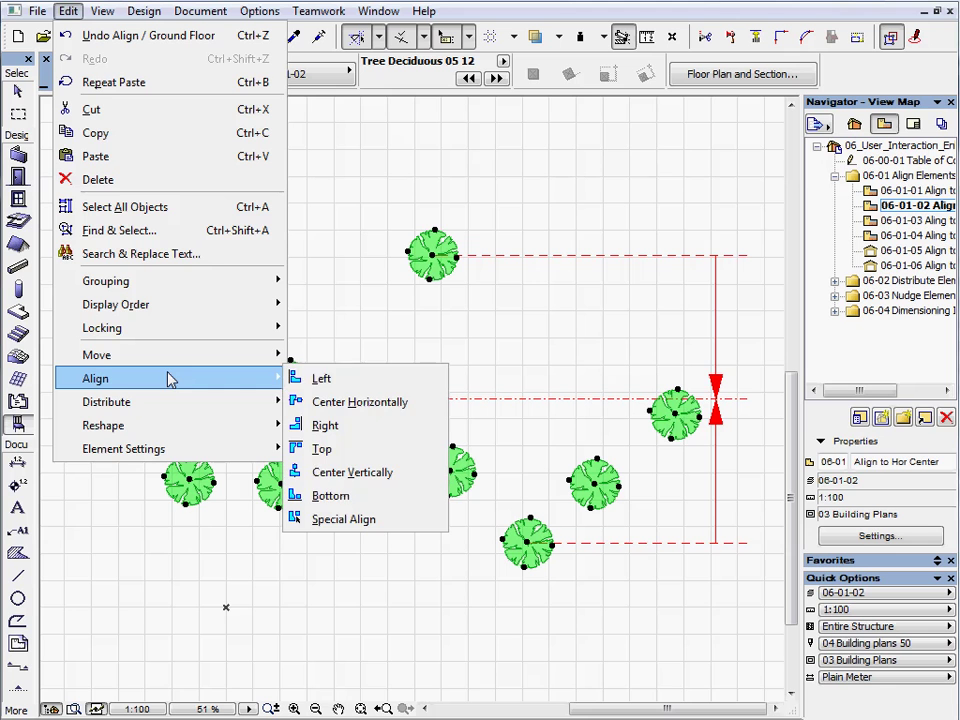
left_click(425, 403)
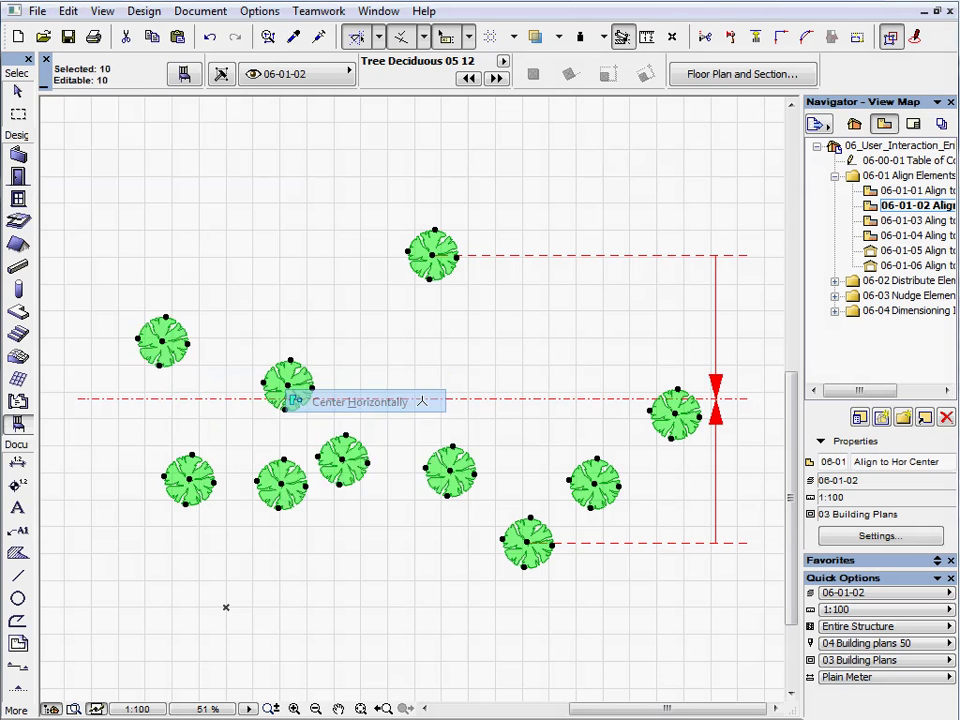
key("Escape")
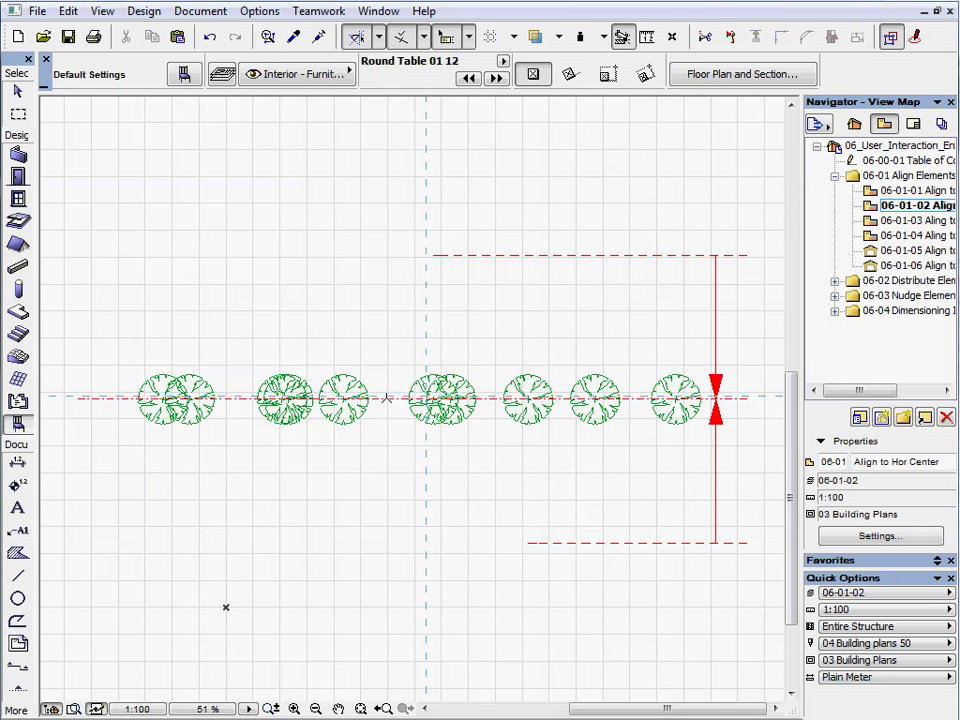
left_click_drag(900, 221, 906, 228)
- Open view 06-01-03 Aling to Straight Edge, select all five trees, and reach Edit > Align
double_click(905, 225)
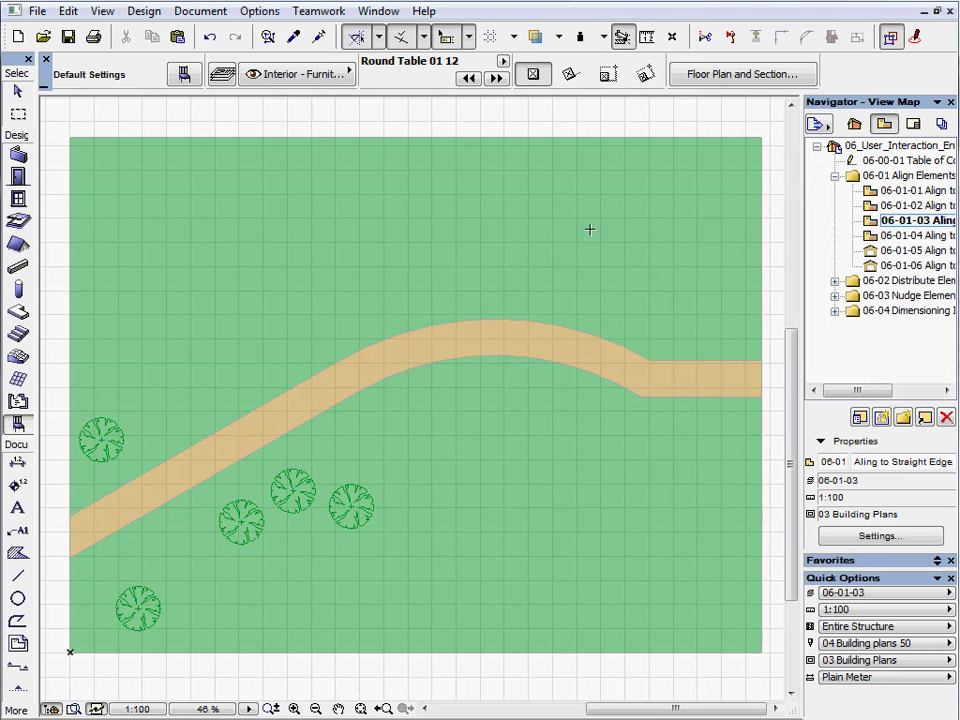
key("ctrl+a")
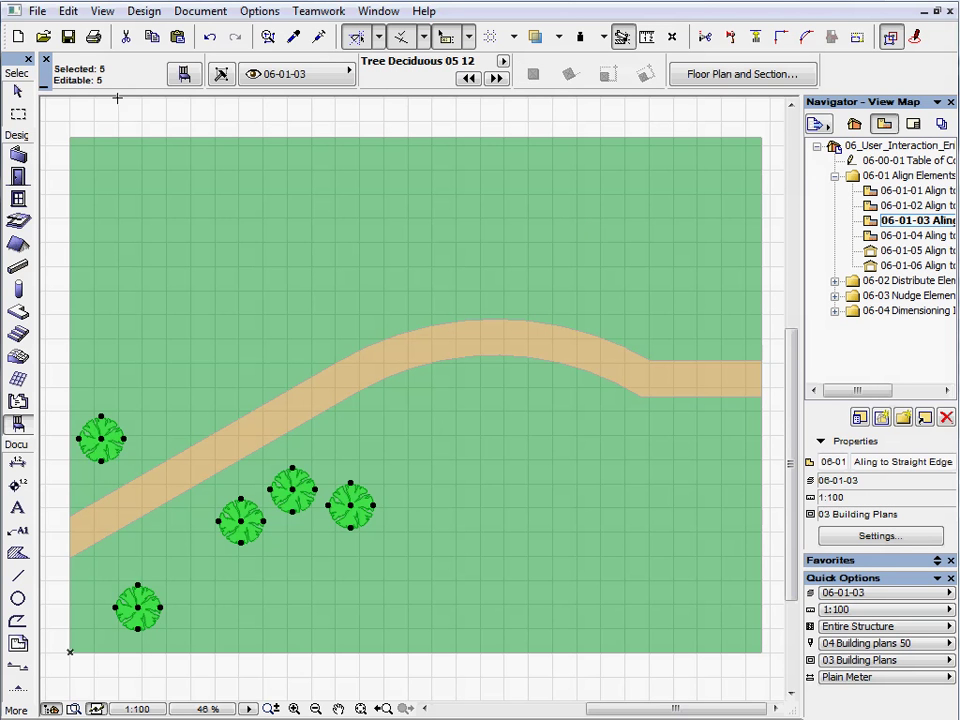
left_click(70, 12)
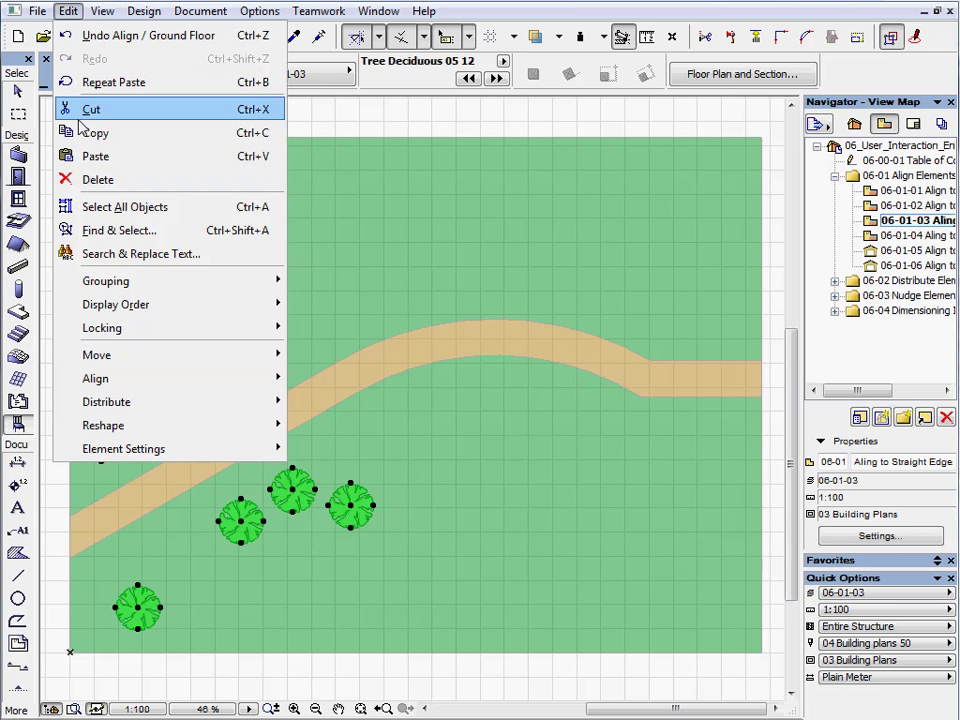
mouse_move(178, 384)
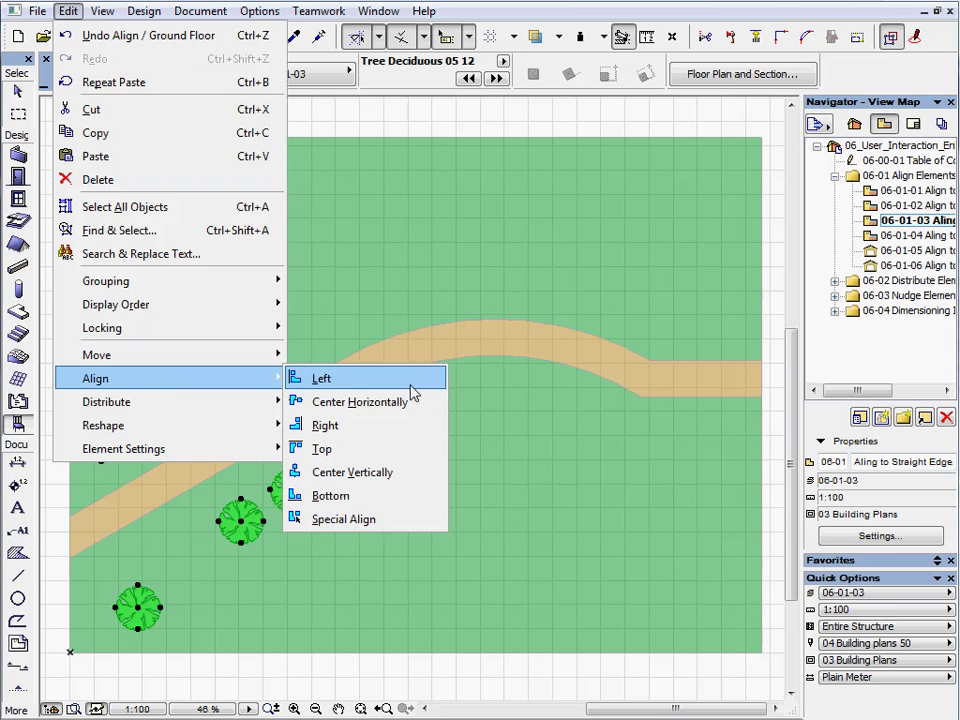
- Special Align the five trees by their centre points onto the pavement's straight lower edge
left_click(428, 521)
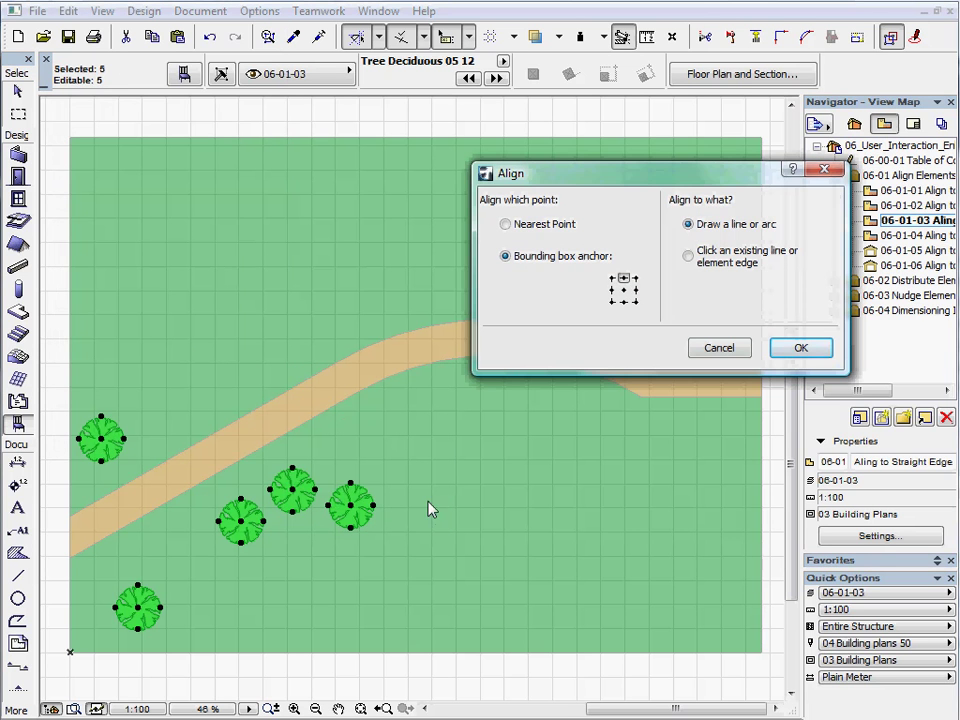
left_click(624, 291)
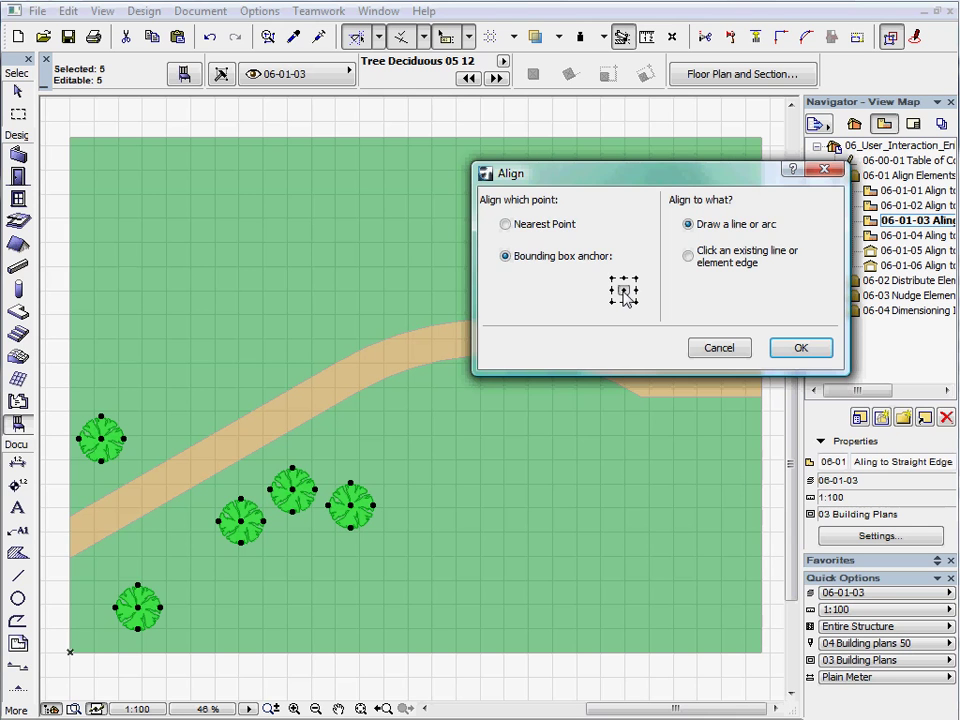
left_click(692, 257)
left_click(820, 350)
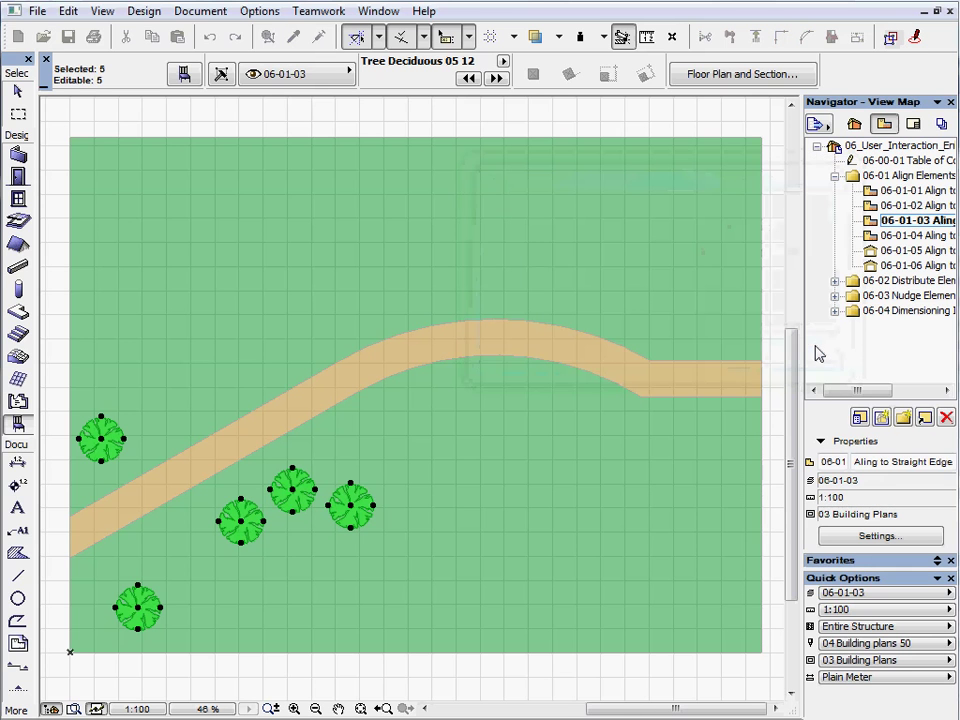
left_click(297, 428)
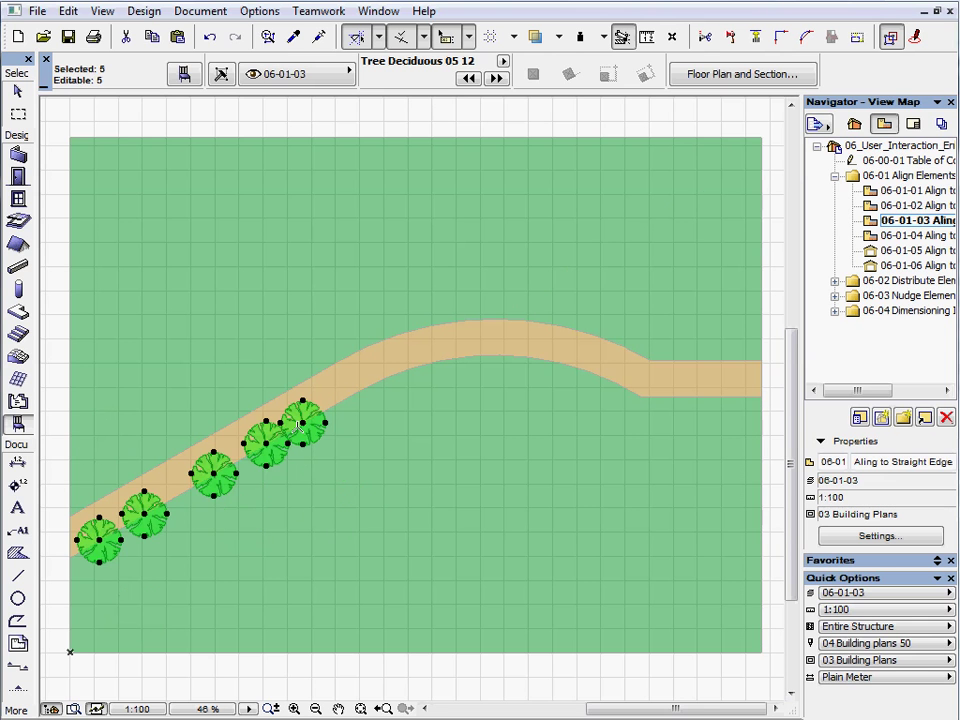
left_click(394, 443)
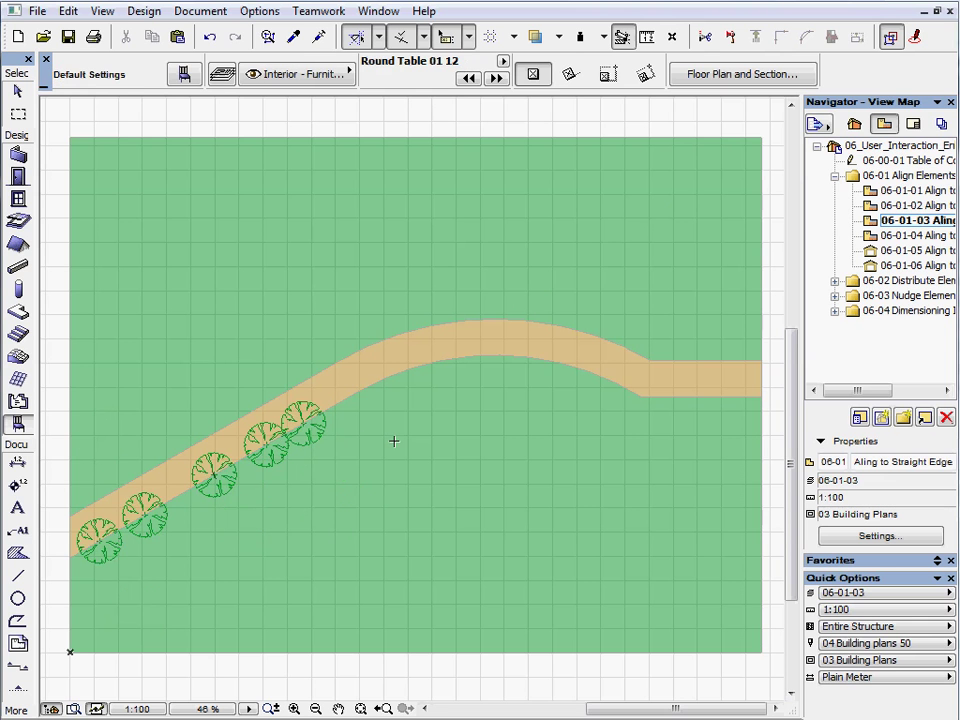
- In view 06-01-04, Special Align the five trees onto the curved pavement edge, then open 06-01-05
double_click(895, 237)
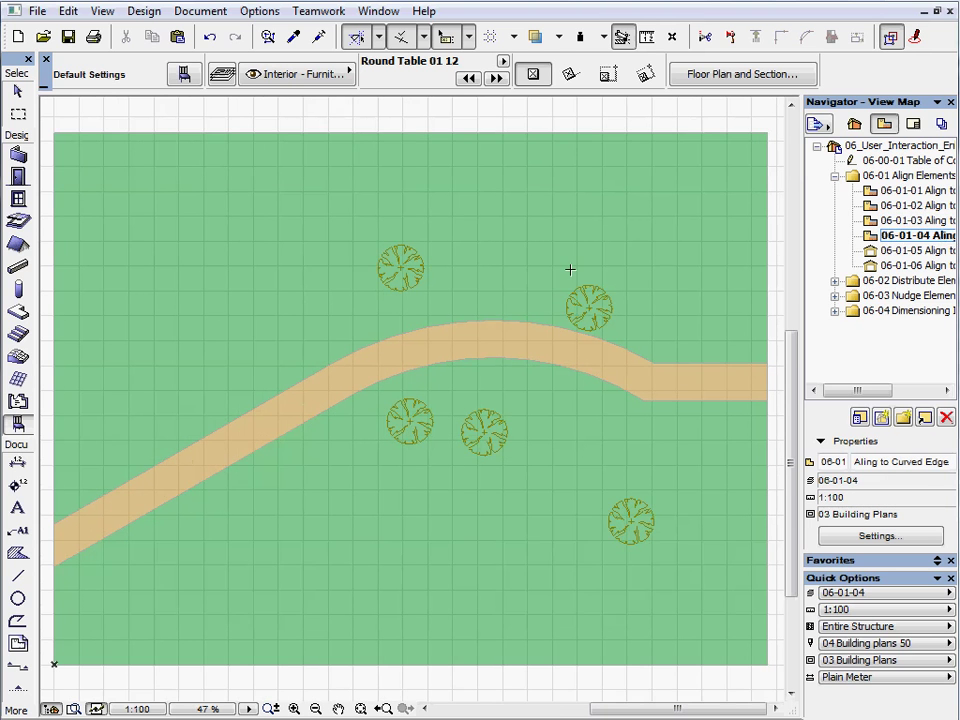
key("ctrl+a")
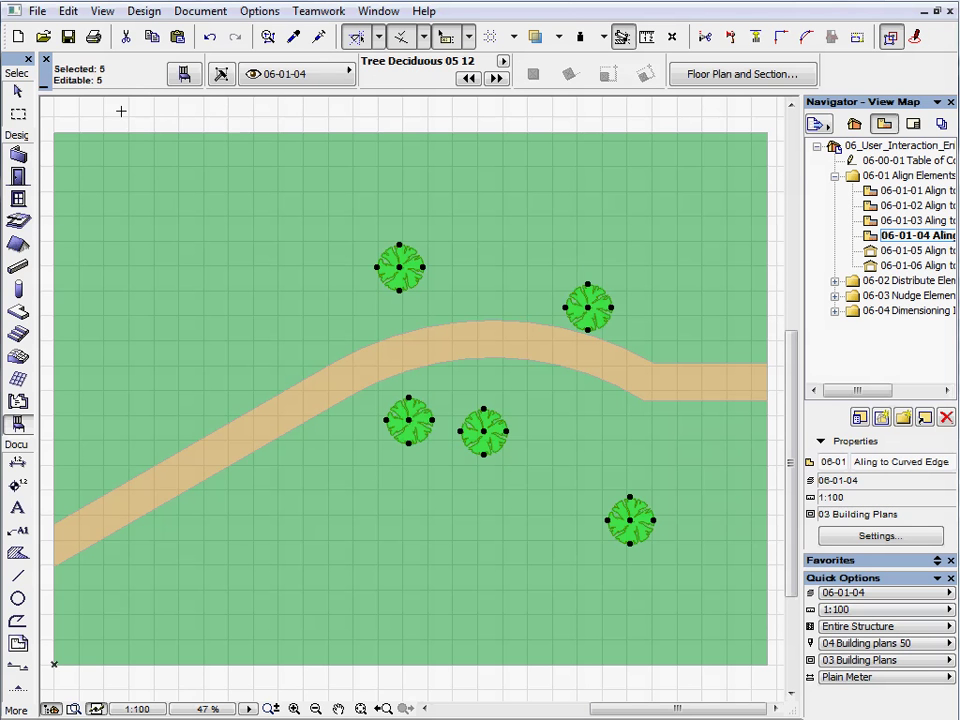
left_click(70, 13)
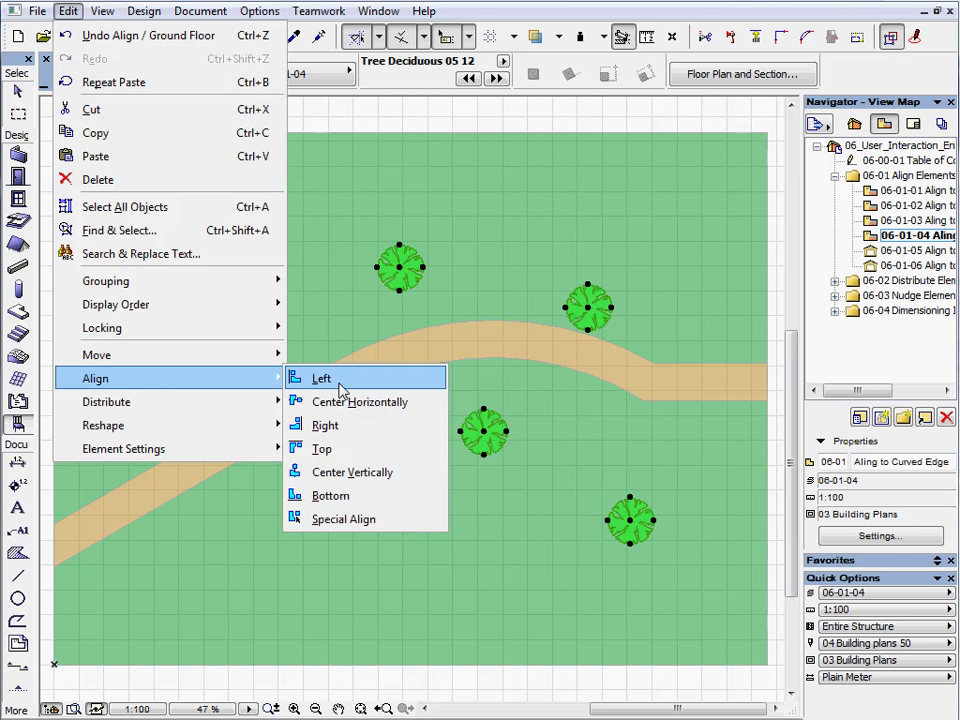
left_click(381, 518)
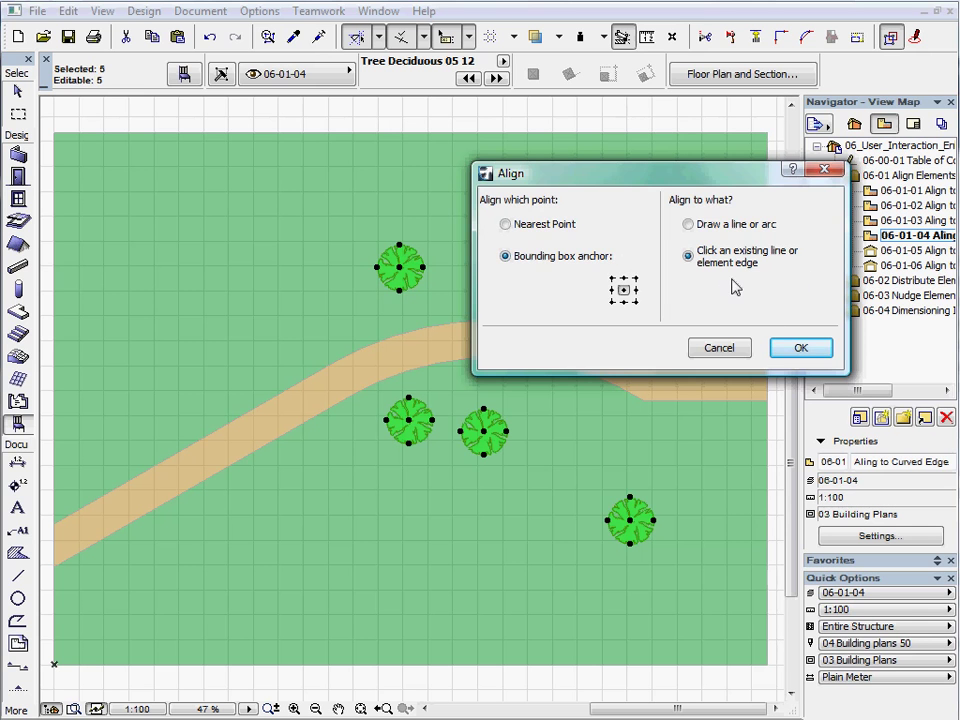
left_click(800, 347)
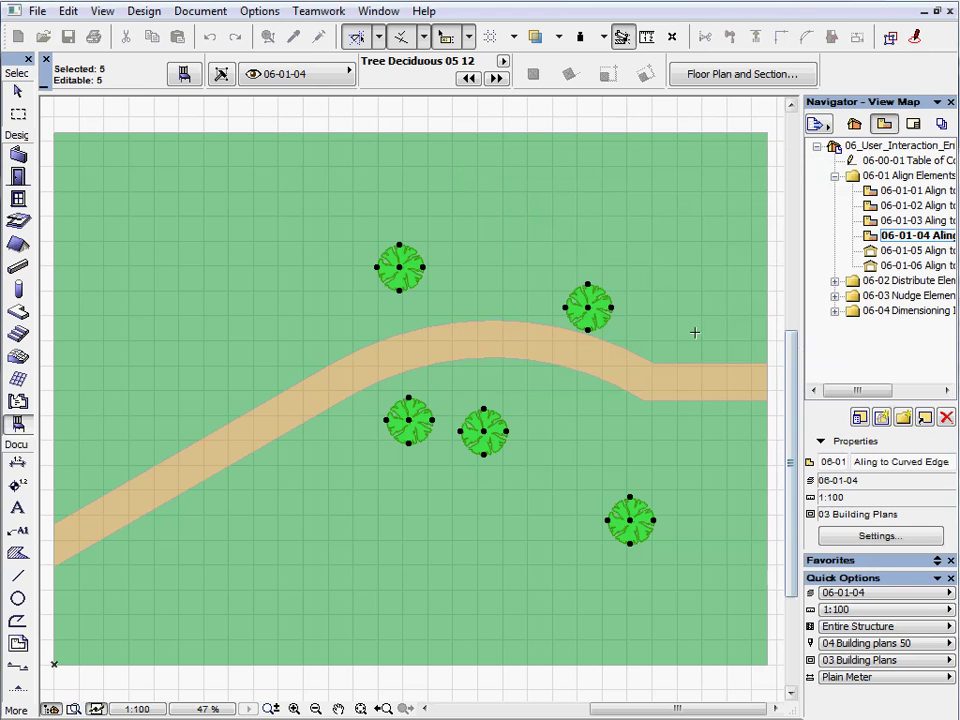
left_click(588, 375)
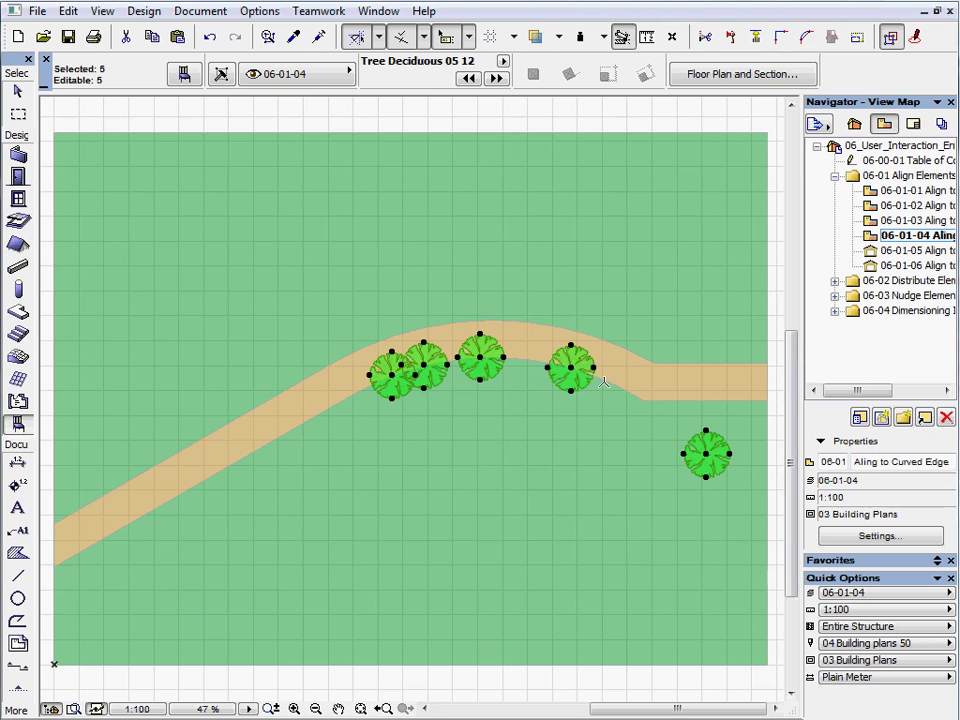
key("Escape")
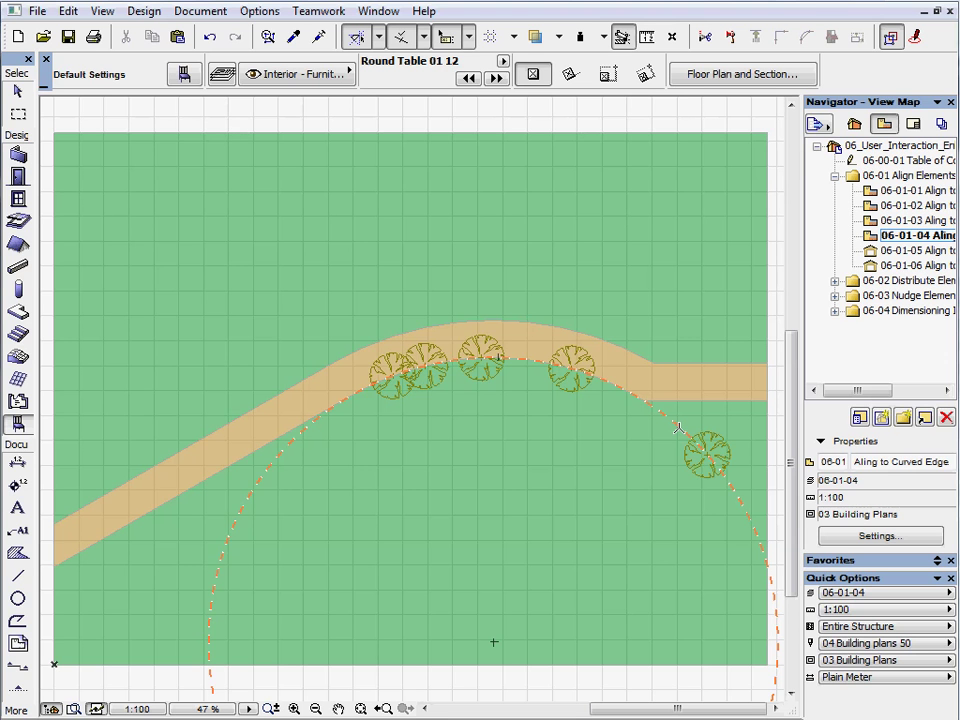
double_click(885, 252)
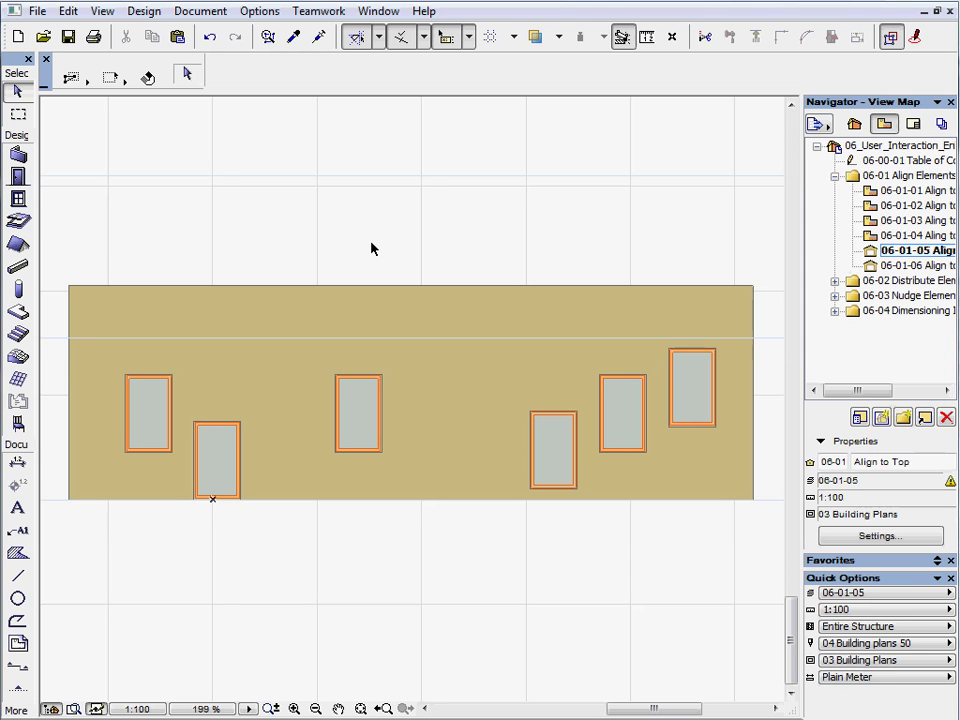
- Select all six windows with the Window tool, align their tops, then open view 06-01-06
left_click(19, 199)
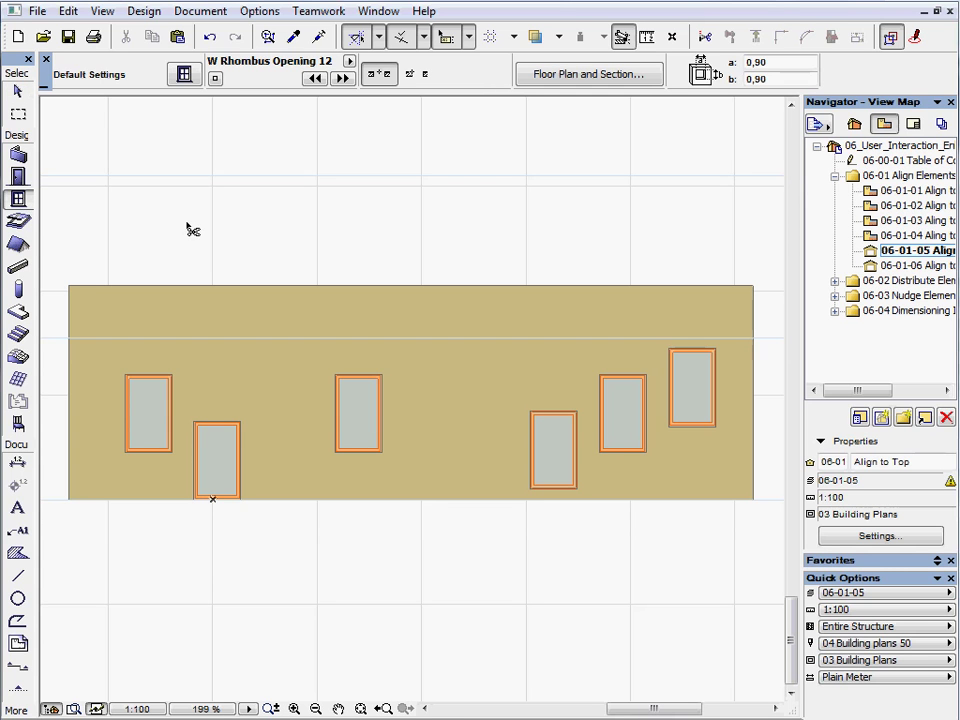
key("ctrl+a")
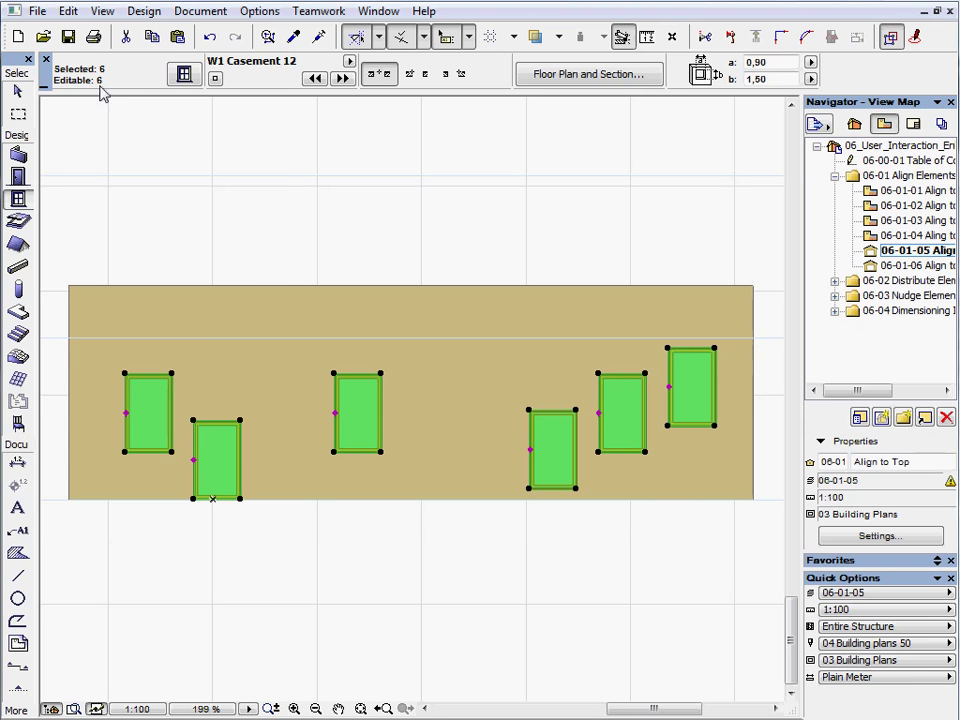
left_click(68, 12)
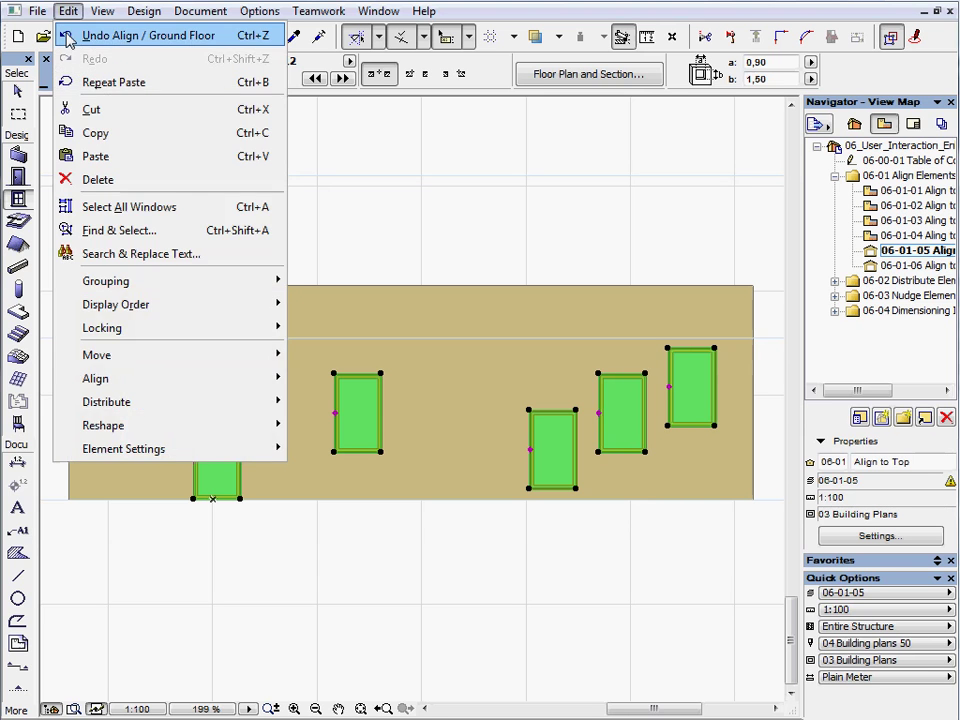
mouse_move(155, 385)
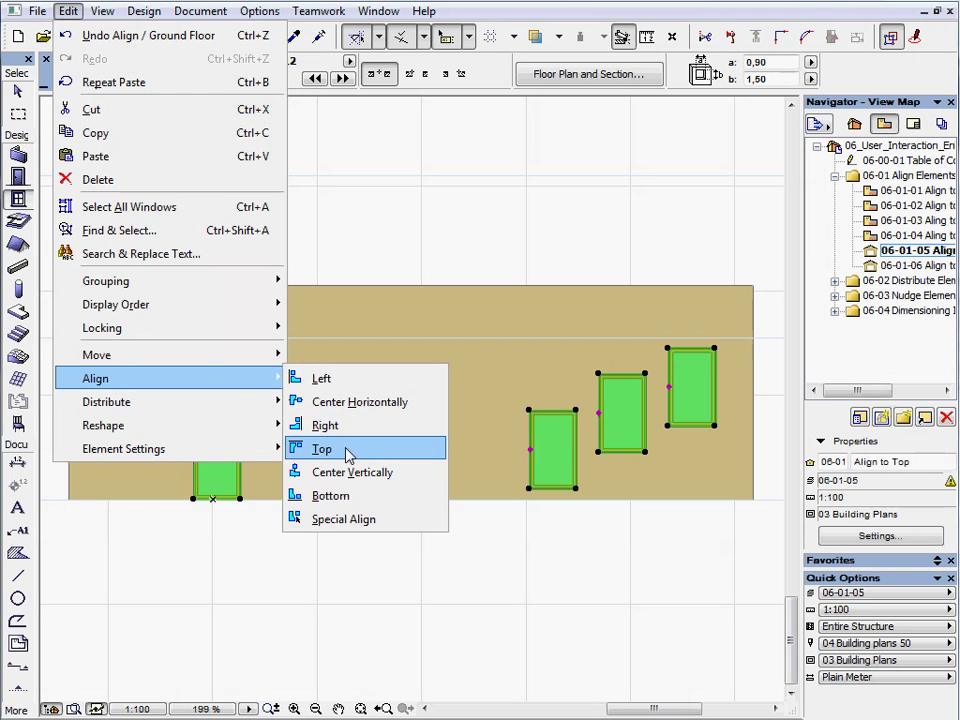
left_click(347, 455)
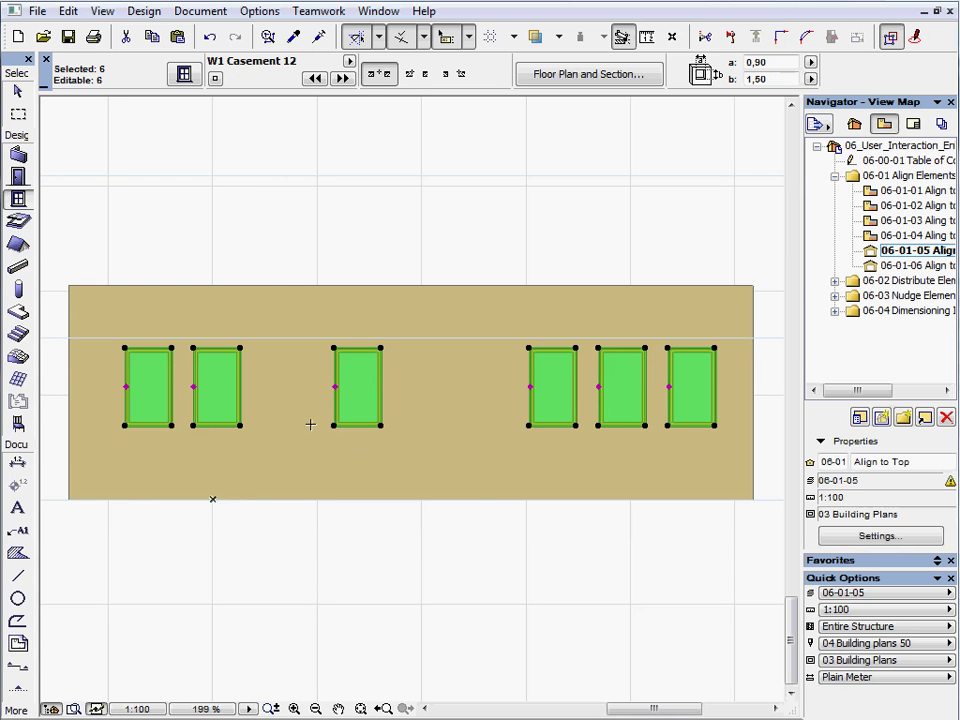
double_click(897, 272)
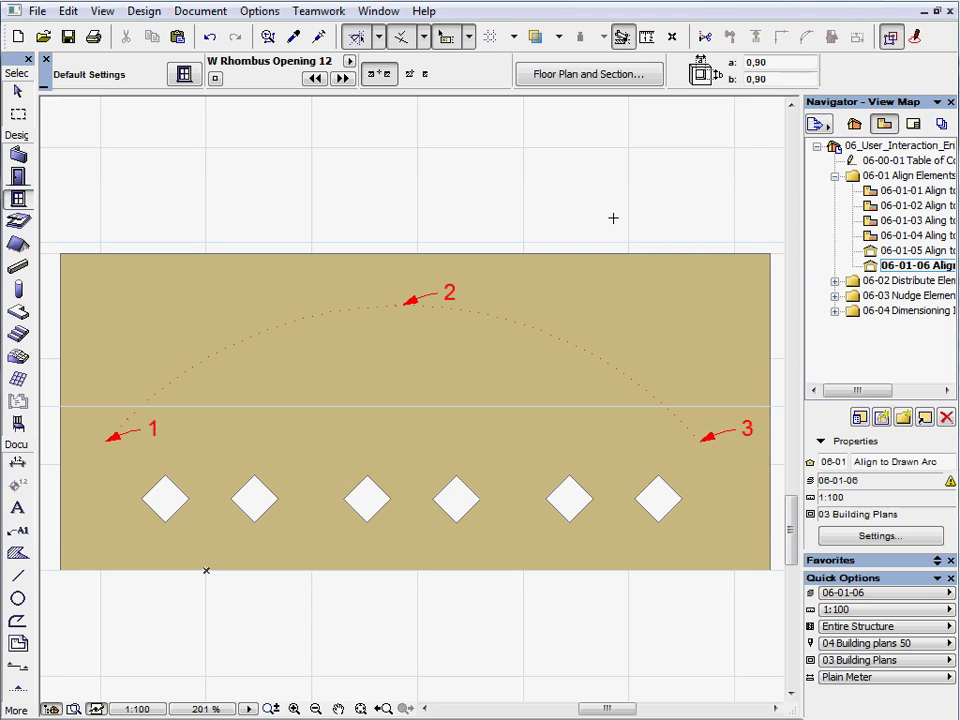
- Set Special Align for the six rhombus openings to the top-middle anchor and 'Draw a line or arc'
key("ctrl+a")
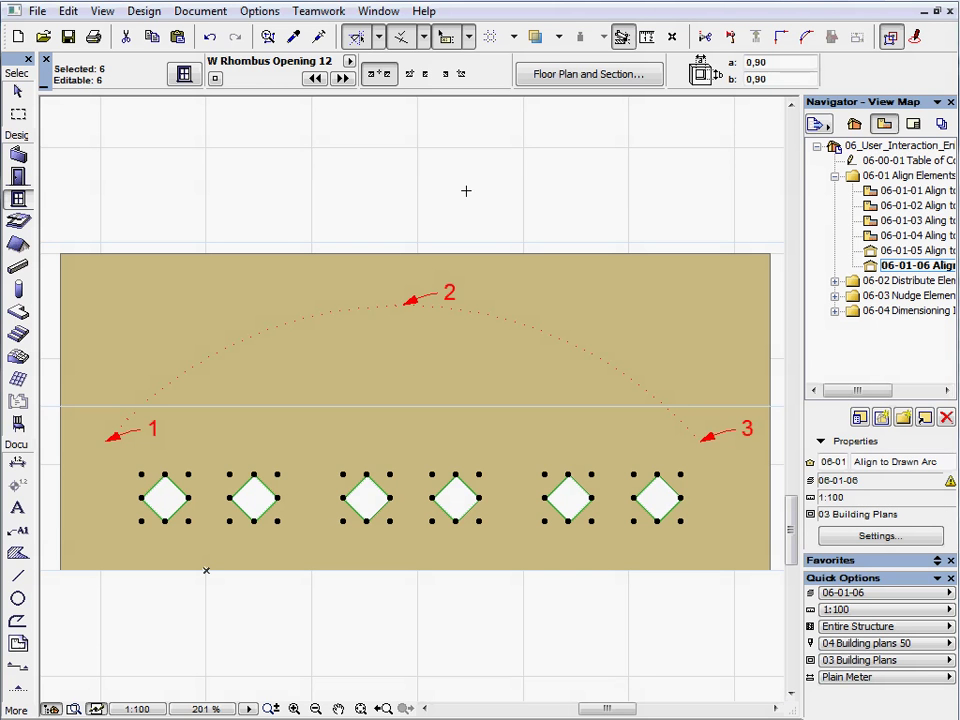
left_click(68, 12)
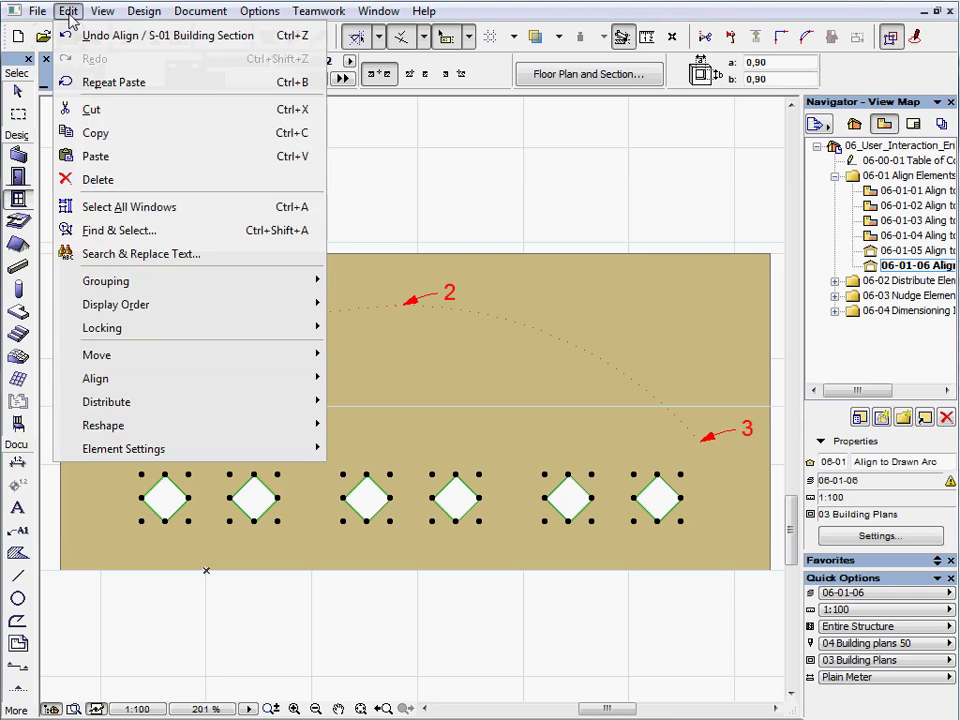
mouse_move(167, 386)
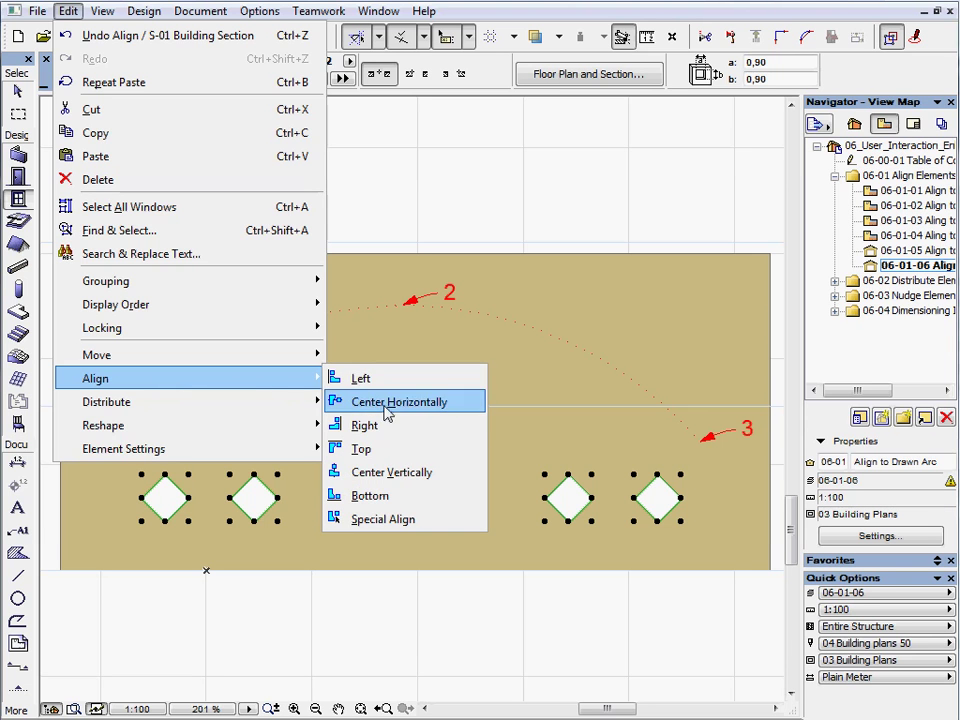
left_click(436, 520)
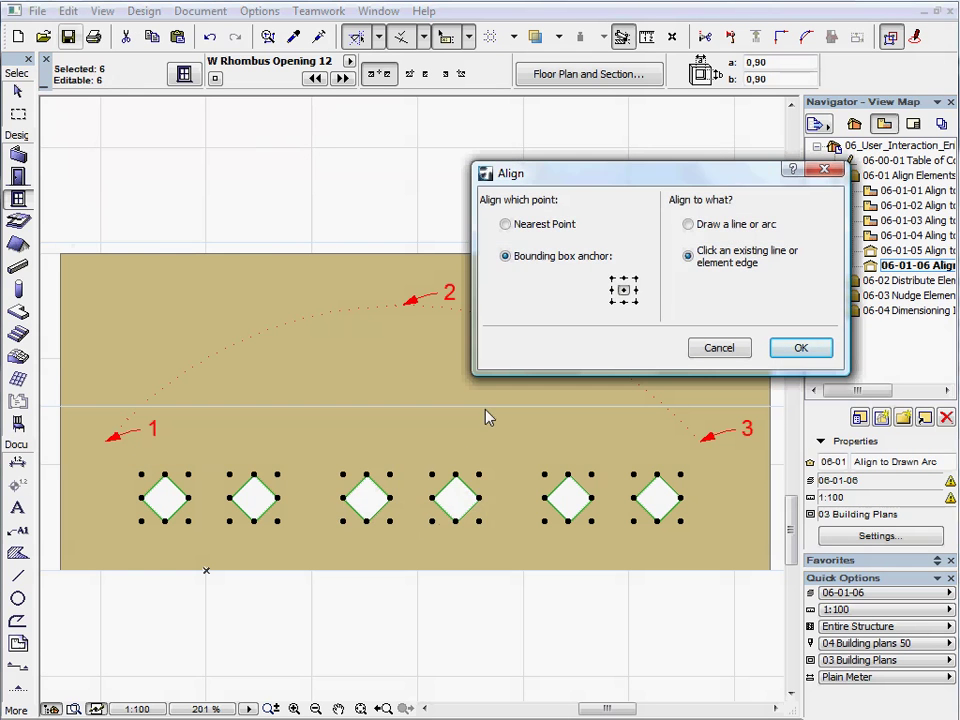
left_click(623, 279)
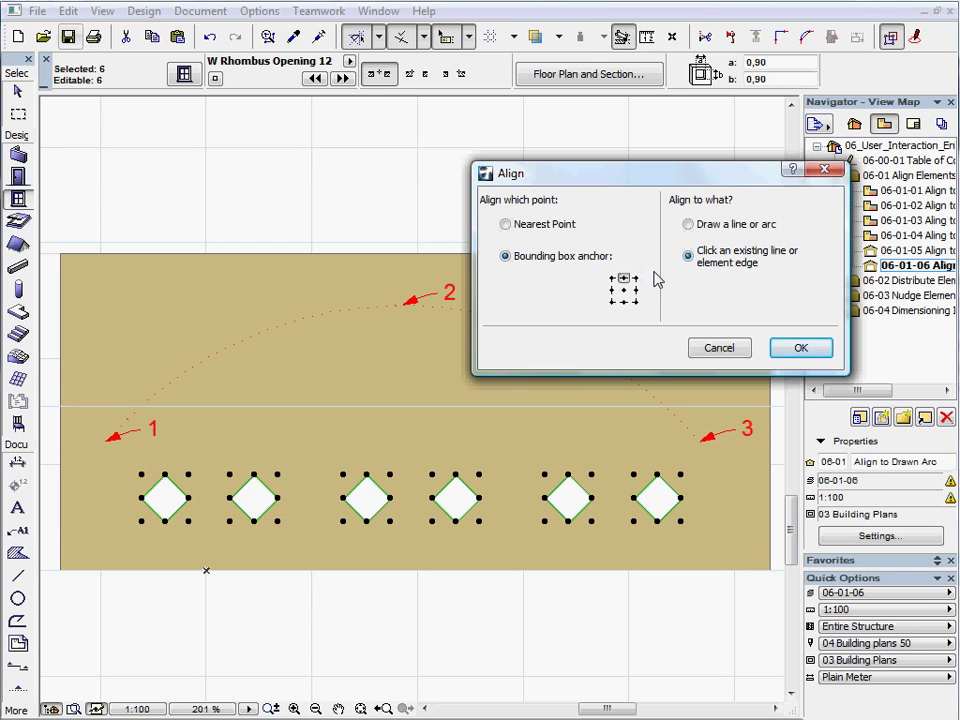
left_click(689, 225)
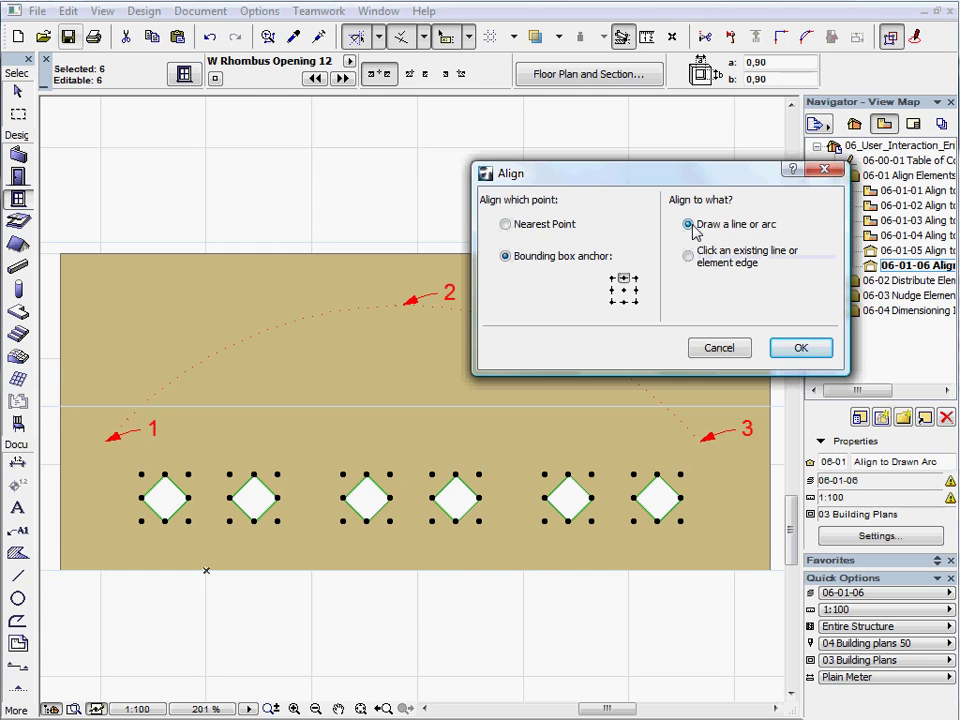
- Draw a three-point arc through arrows 1, 2 and 3 to line up the openings, then deselect
left_click(818, 352)
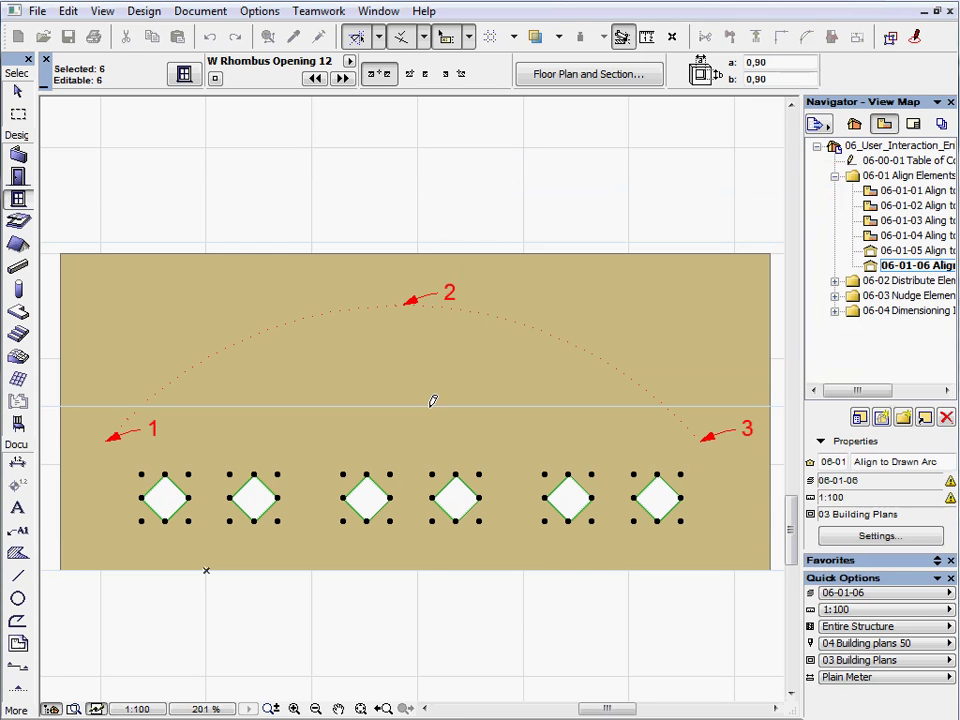
left_click(110, 437)
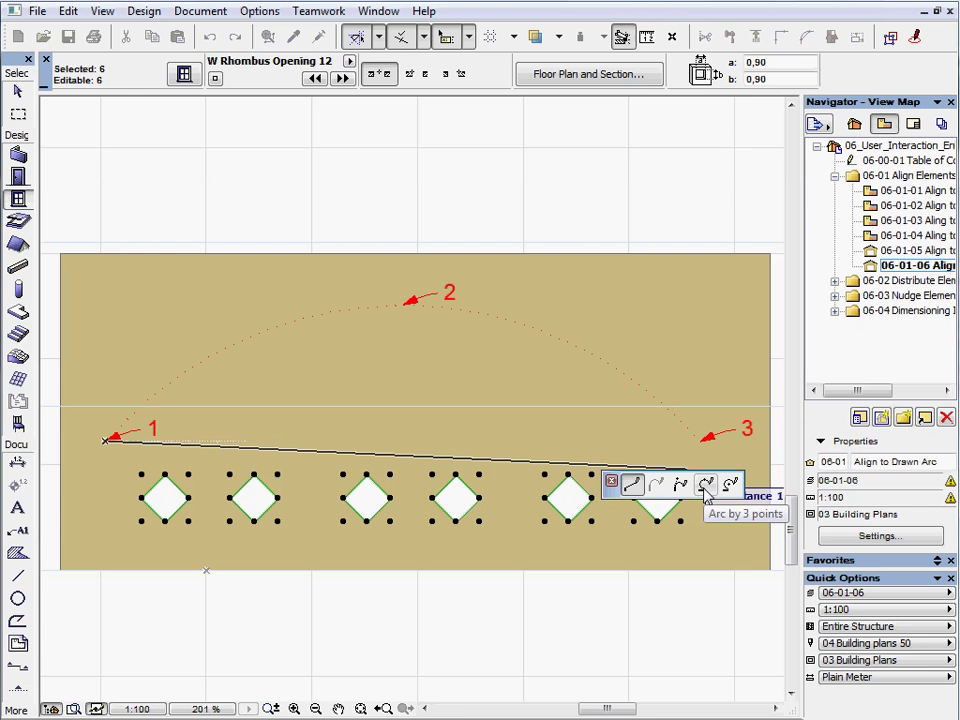
left_click(706, 486)
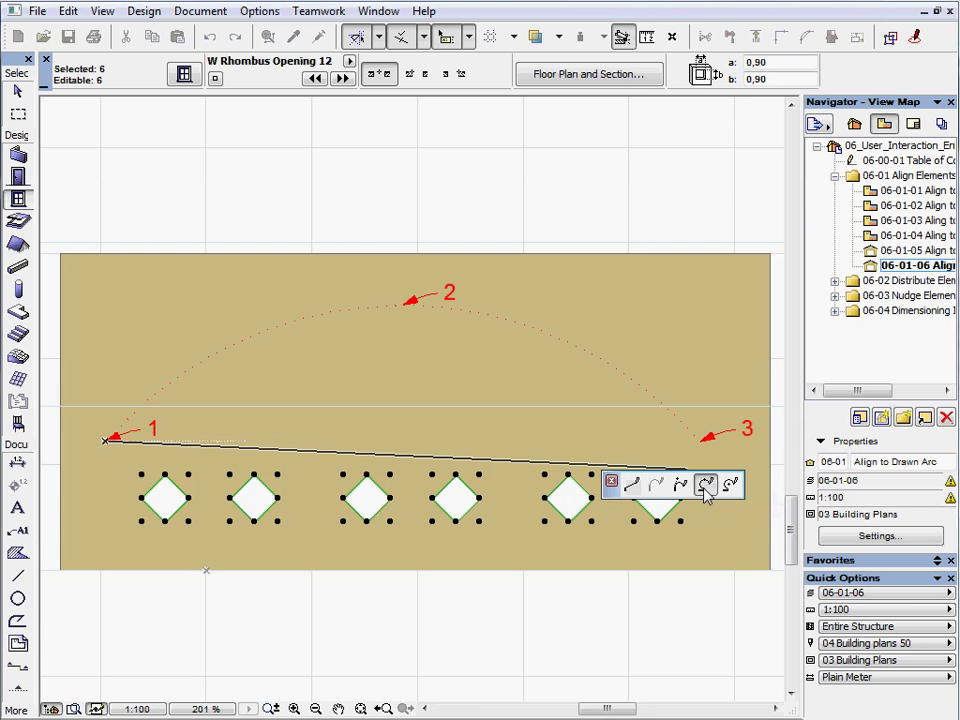
left_click(404, 304)
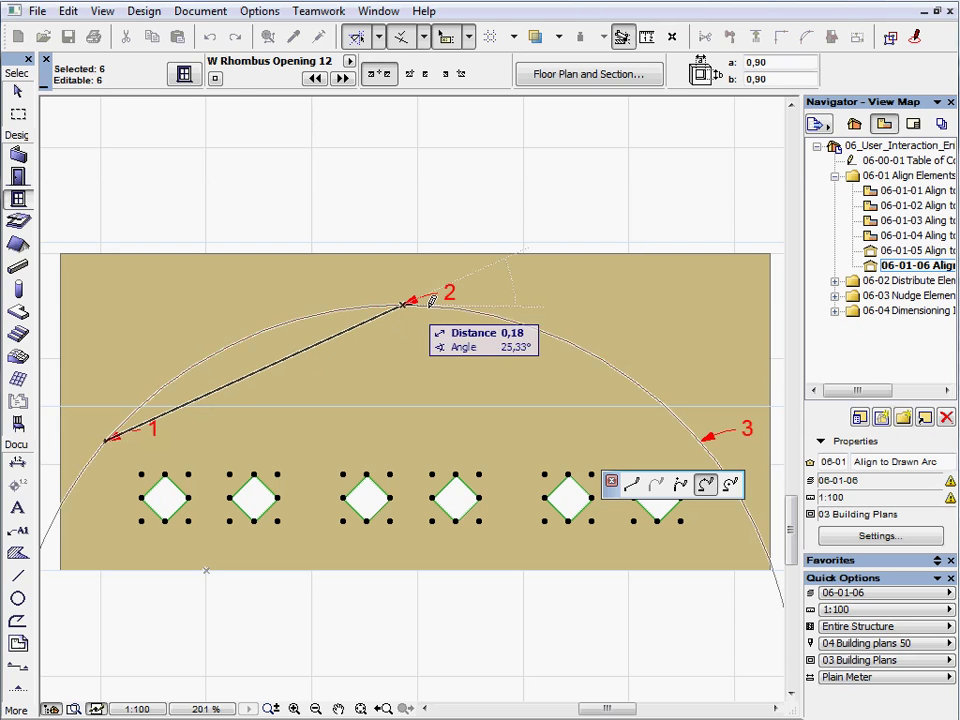
left_click(697, 432)
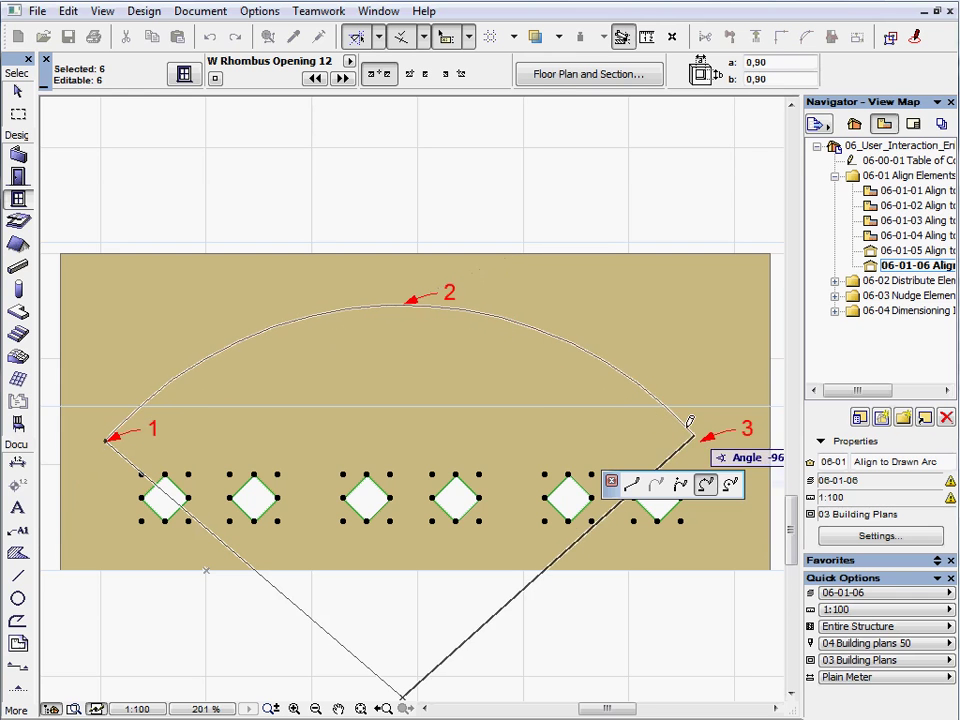
left_click(704, 434)
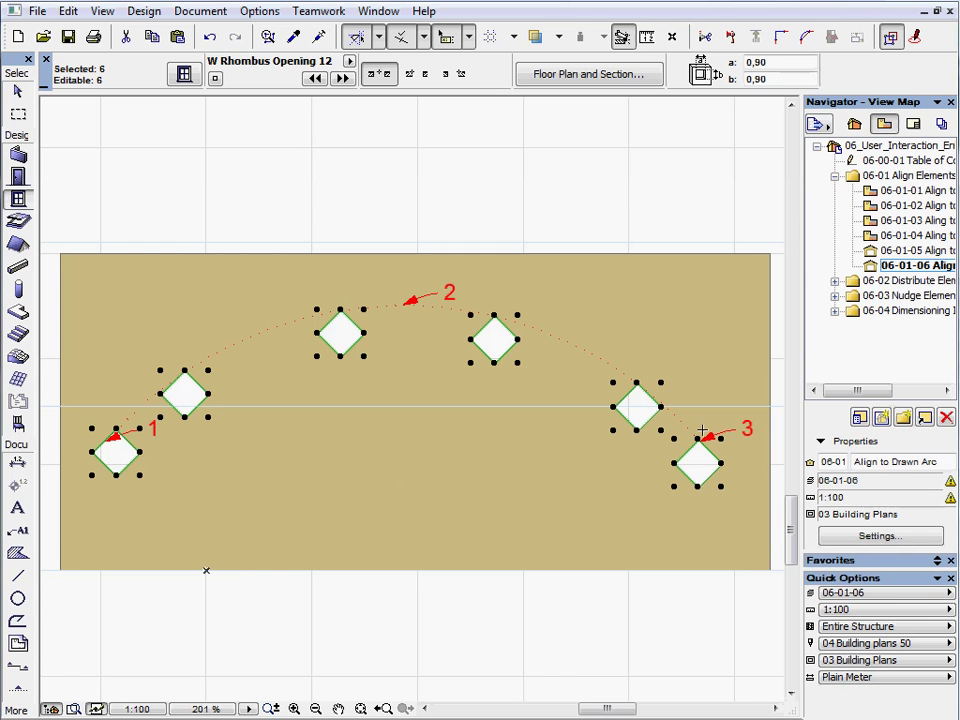
key("Escape")
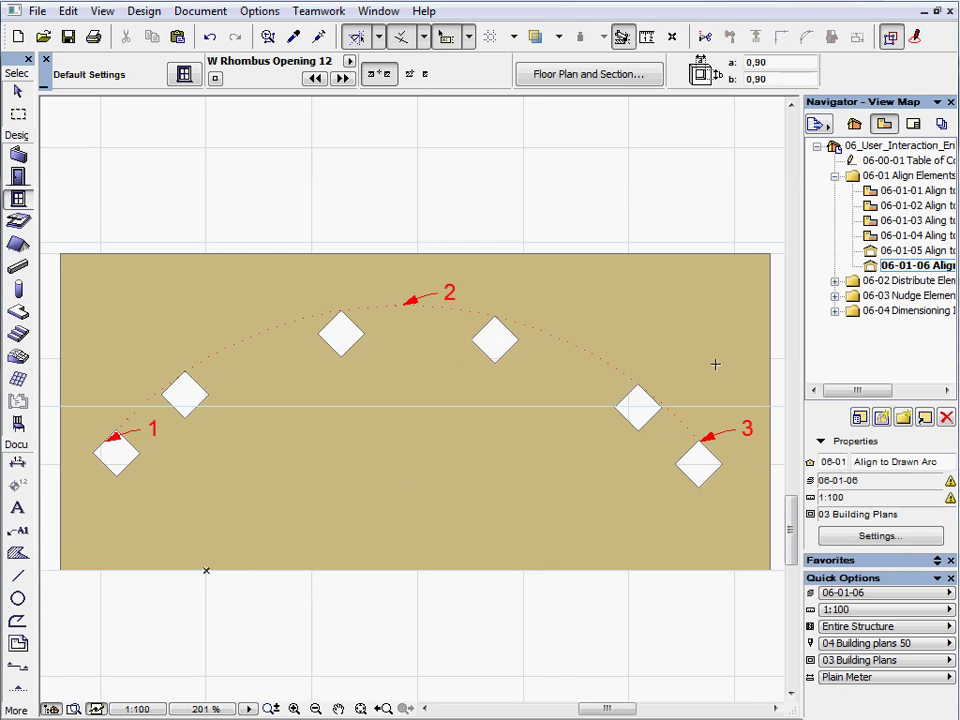